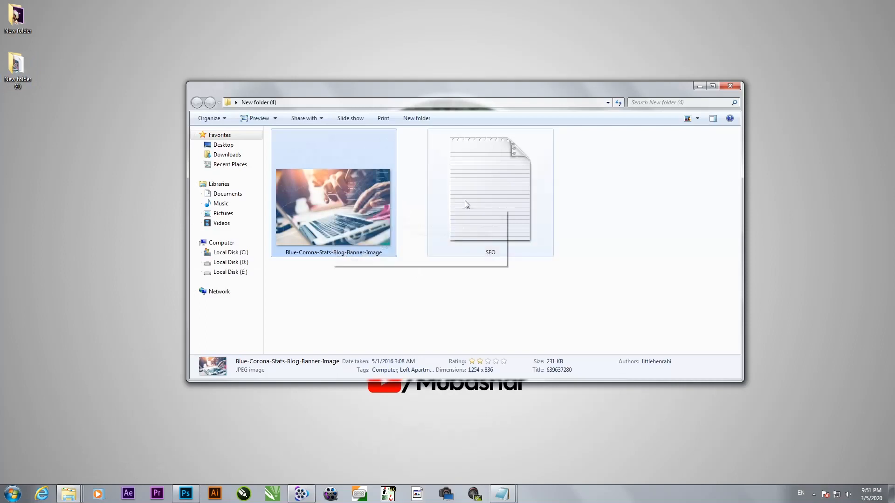
Open the SEO text document to read the job-ad text, and minimize the folder window
double_click(466, 227)
left_click(724, 220)
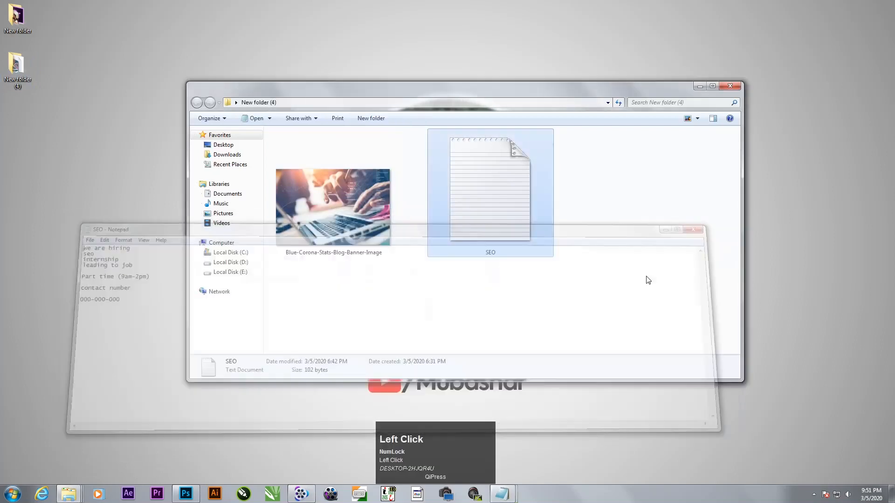
right_click(503, 493)
left_click(480, 471)
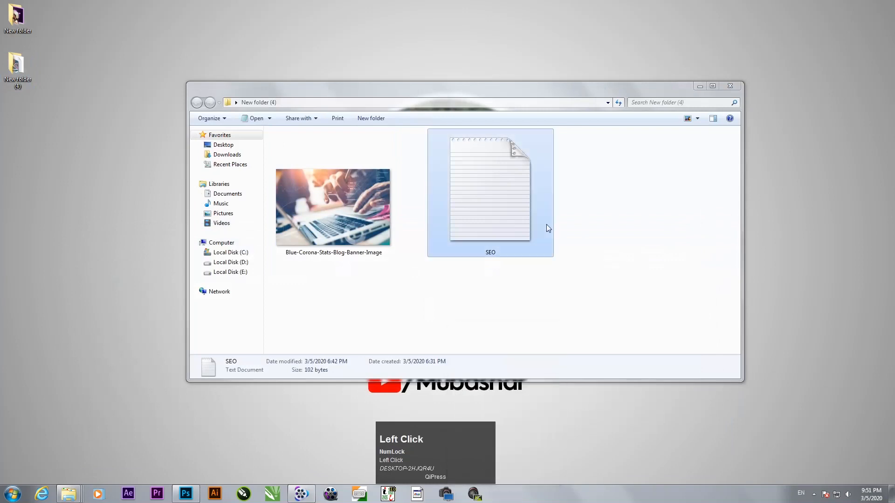
double_click(495, 201)
left_click(705, 174)
left_click(701, 84)
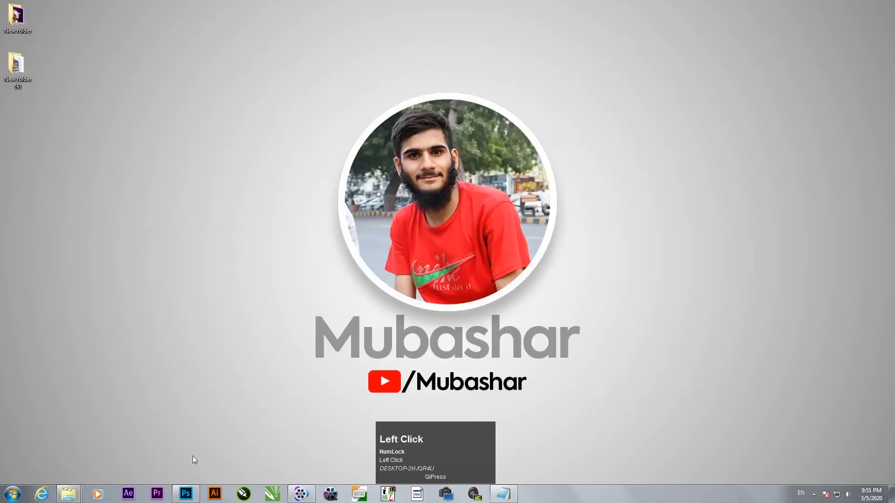
Switch to Photoshop and create a new 1280 x 720 px document at 300 ppi with a white background
left_click(185, 494)
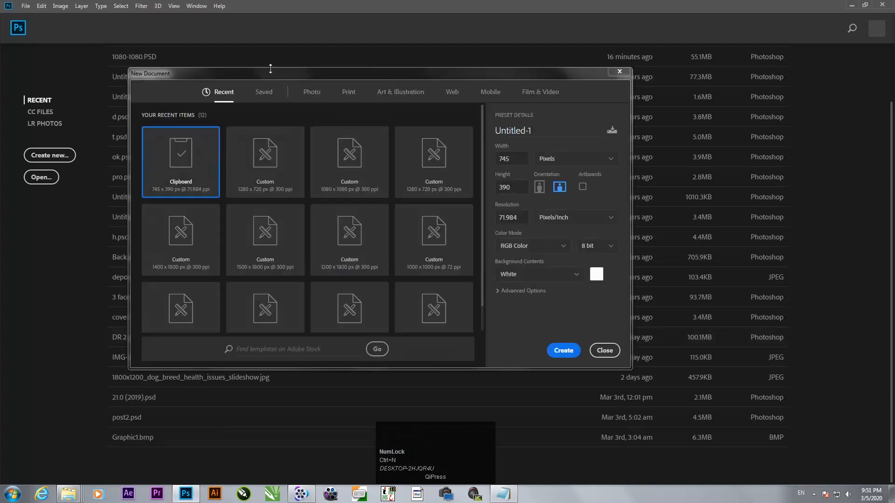
left_click_drag(274, 73, 263, 89)
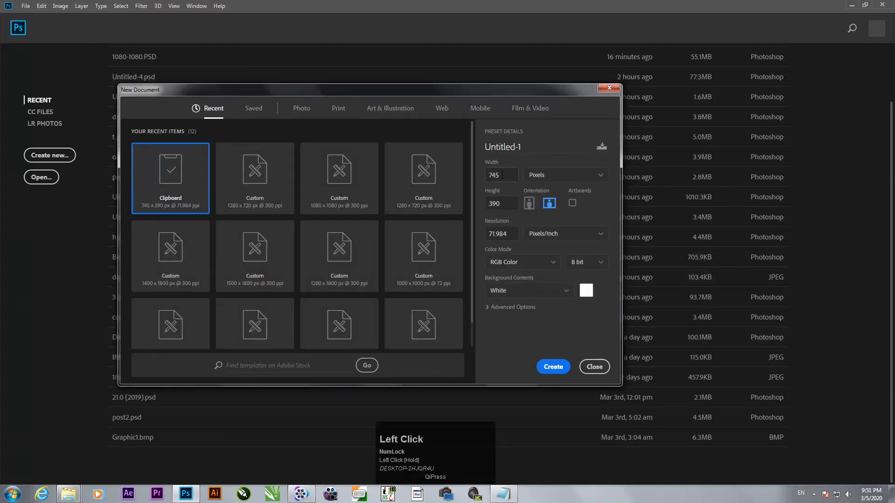
left_click(251, 180)
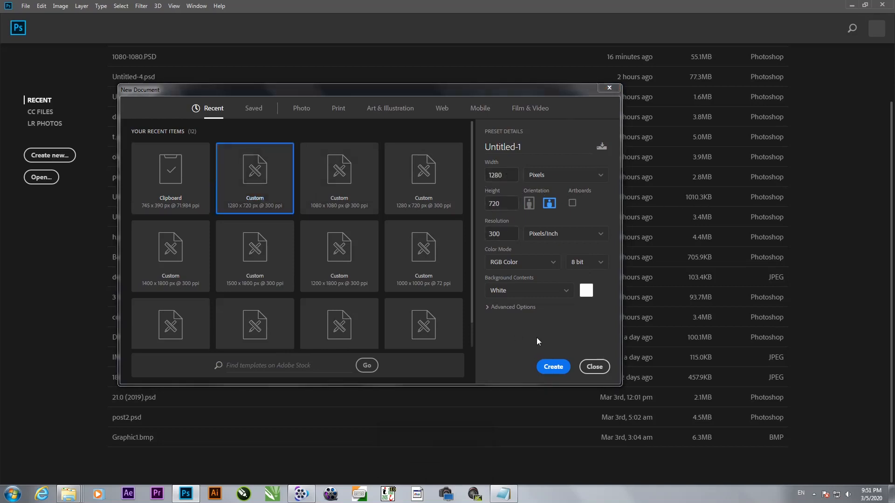
left_click(553, 368)
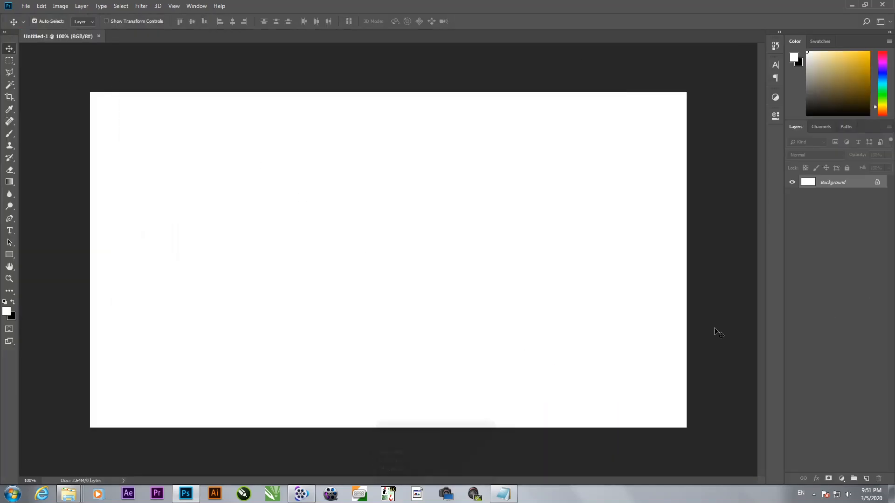
Place Blue-Corona-Stats-Blog-Banner-Image from New folder (4) on the canvas and align it flush with the canvas's right edge
mouse_move(59, 498)
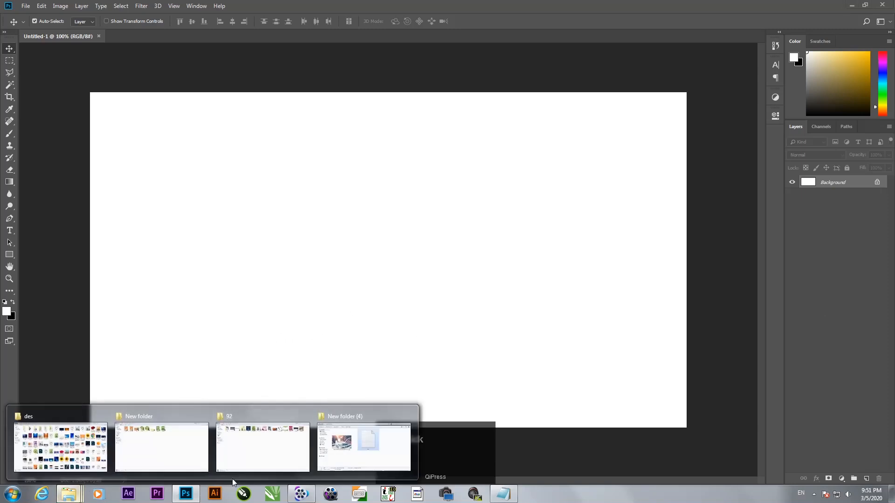
left_click(364, 443)
left_click_drag(334, 219, 144, 200)
left_click_drag(359, 288, 407, 286)
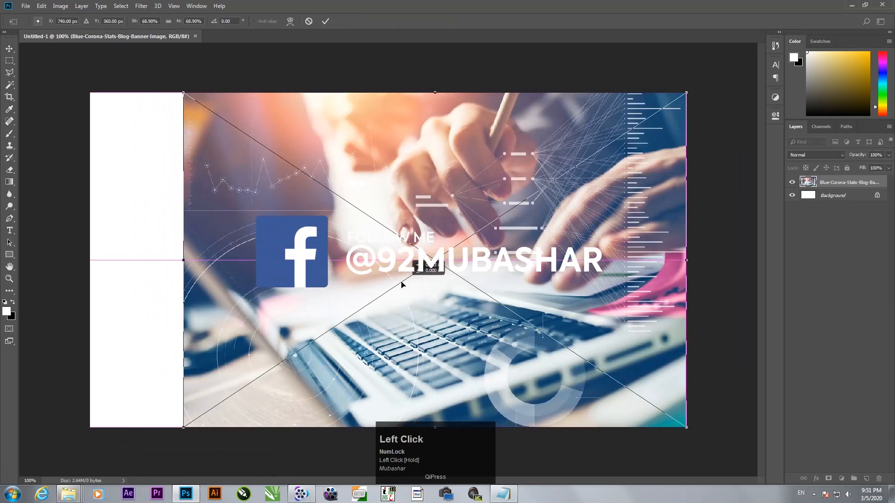
key("Return")
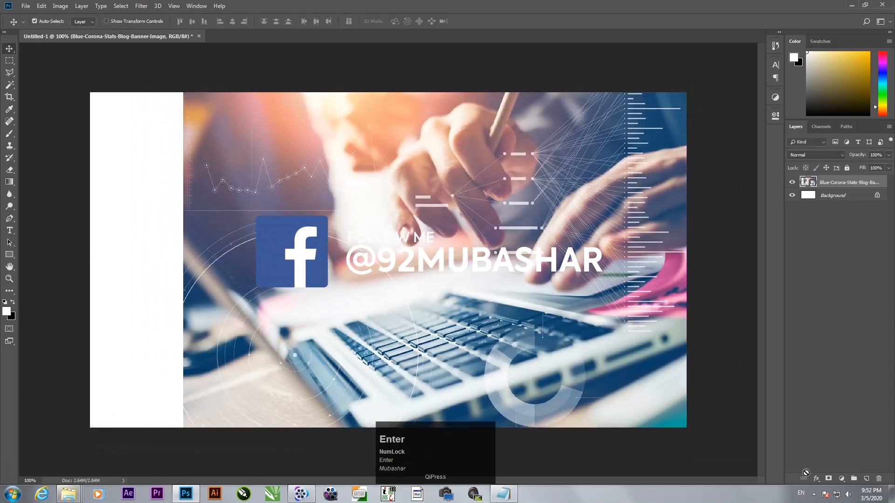
Add a layer mask to the banner image and brush black at 30% opacity along the upper part of its left edge
left_click(828, 480)
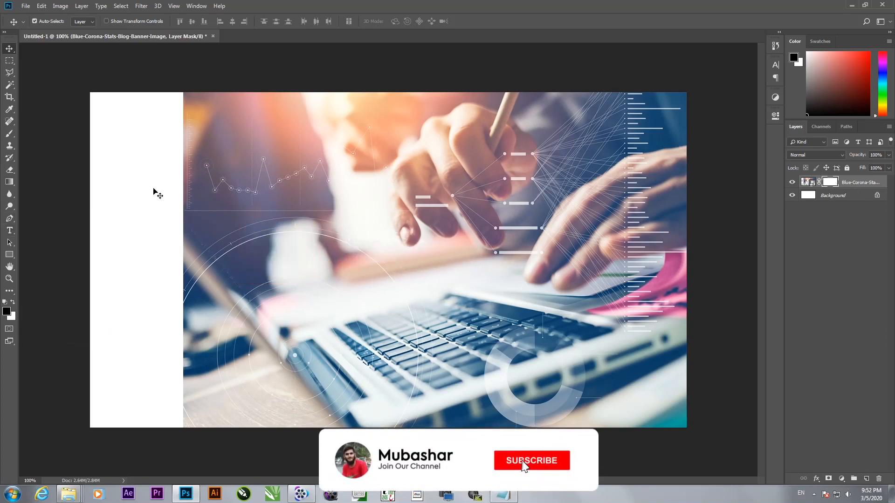
key("b")
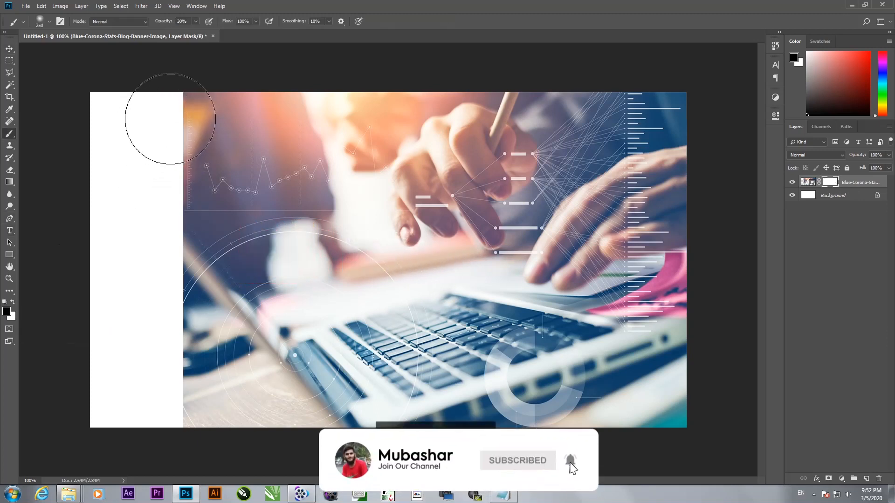
left_click_drag(179, 100, 176, 242)
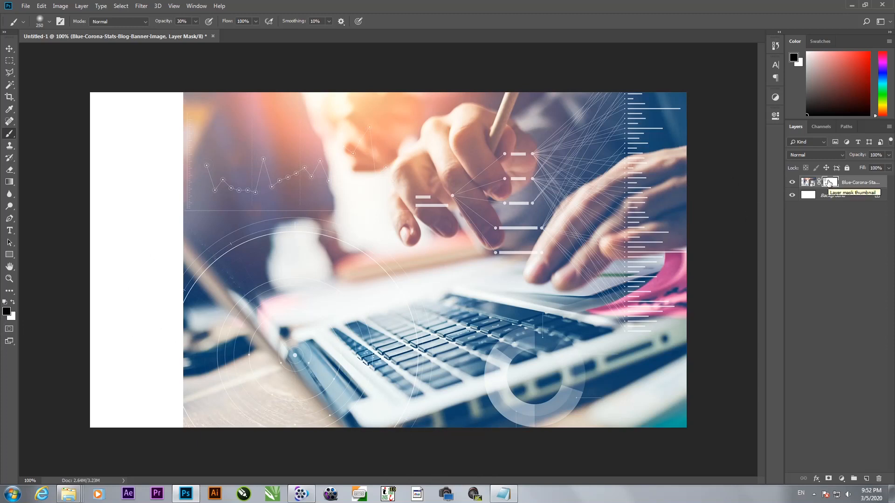
key("ctrl+i")
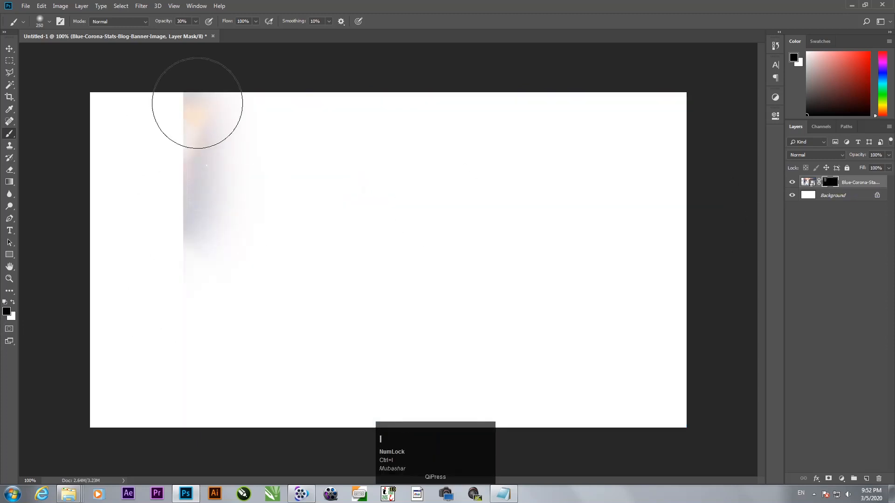
left_click_drag(197, 103, 216, 335)
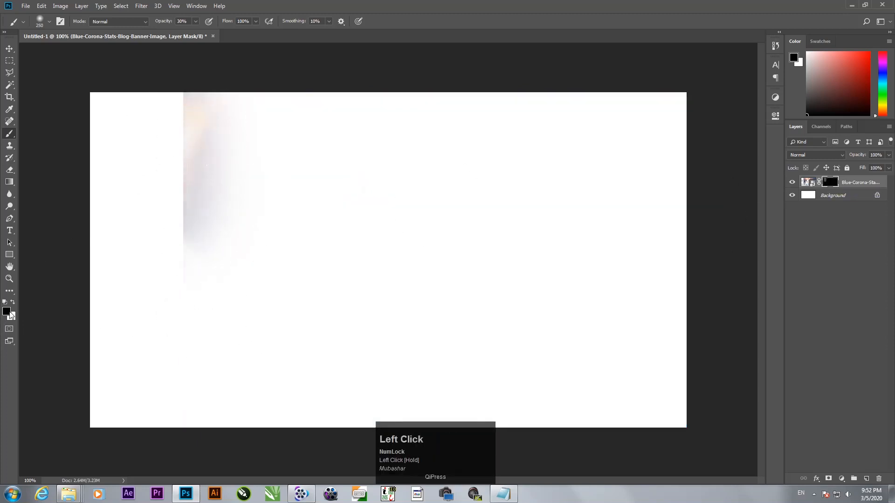
left_click(13, 302)
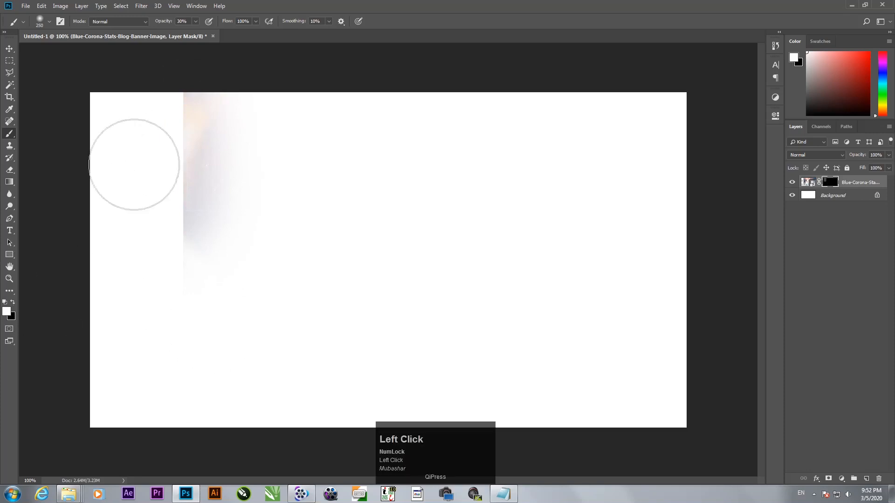
left_click_drag(134, 165, 201, 116)
mouse_move(153, 257)
left_mouse_down()
mouse_move(201, 108)
mouse_move(116, 177)
mouse_move(263, 272)
mouse_move(164, 116)
mouse_move(188, 212)
mouse_move(207, 397)
mouse_move(173, 109)
left_mouse_up()
key("ctrl+z")
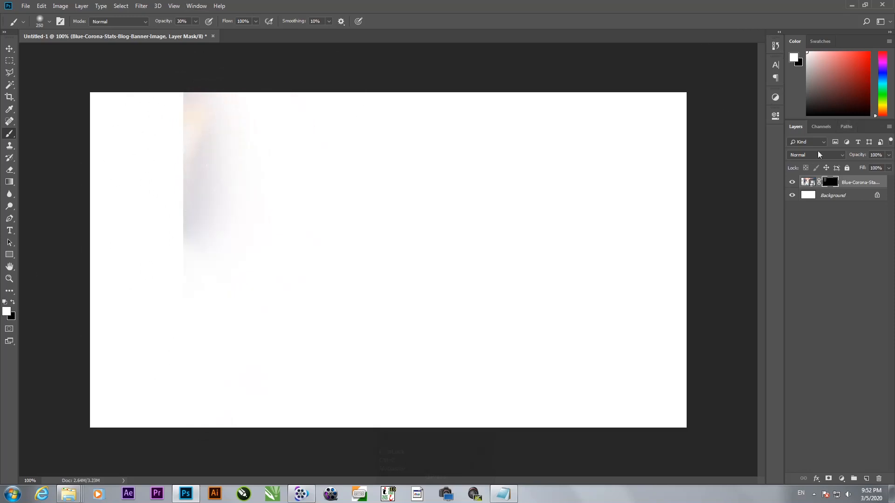
key("ctrl+i")
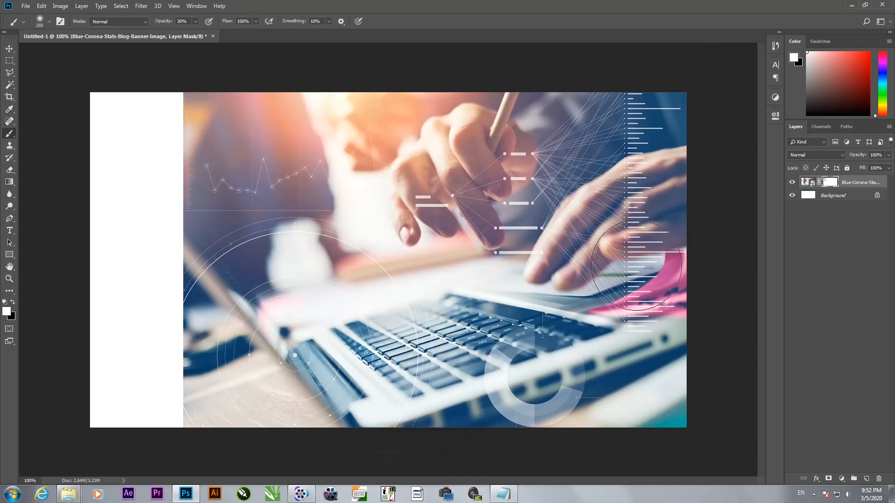
left_click(12, 302)
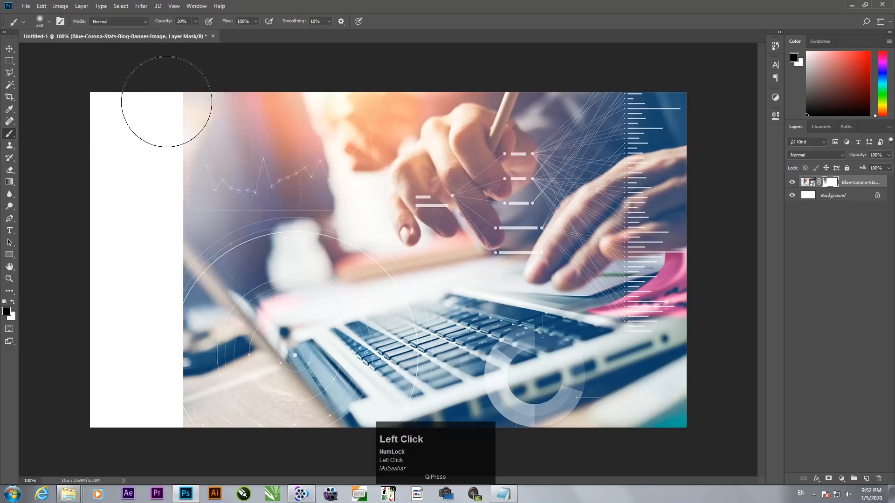
Resize the brush and paint black on the mask down the image's left edge to fade it into the white background
key("bracketleft")
key("bracketleft")
key("bracketleft")
left_click(189, 111)
mouse_move(189, 111)
left_mouse_down()
mouse_move(172, 282)
mouse_move(136, 380)
mouse_move(186, 355)
mouse_move(170, 108)
mouse_move(188, 222)
mouse_move(176, 349)
mouse_move(198, 310)
mouse_move(196, 345)
left_mouse_up()
Raise the brush opacity to 71% and paint the mask with a larger brush to widen the fade on the image's left side
left_click(197, 21)
mouse_move(179, 206)
left_mouse_down()
mouse_move(188, 315)
mouse_move(181, 224)
mouse_move(164, 219)
mouse_move(192, 429)
mouse_move(159, 407)
mouse_move(214, 96)
mouse_move(238, 383)
mouse_move(200, 279)
mouse_move(231, 116)
mouse_move(256, 385)
mouse_move(303, 410)
mouse_move(208, 266)
left_mouse_up()
key("bracketright")
key("bracketright")
key("bracketright")
key("bracketright")
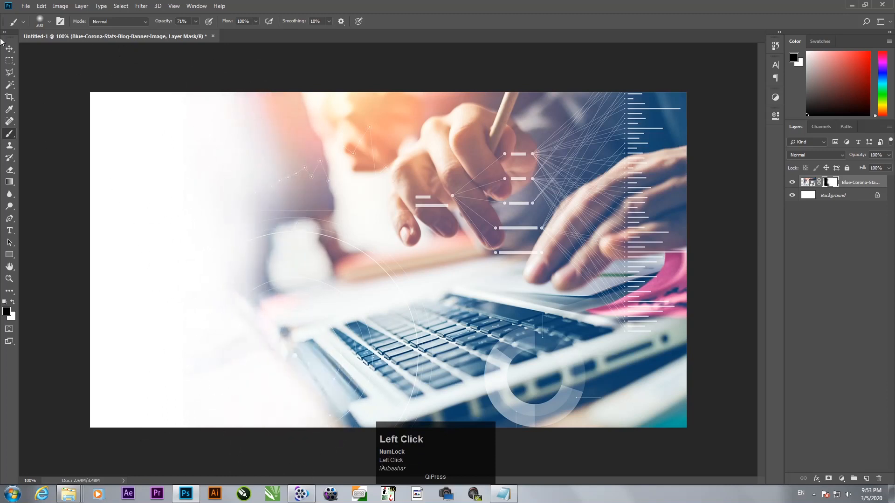
Switch to the Move tool, deselect all layers and add a Gradient fill layer above the banner image
left_click(9, 49)
left_click(828, 276)
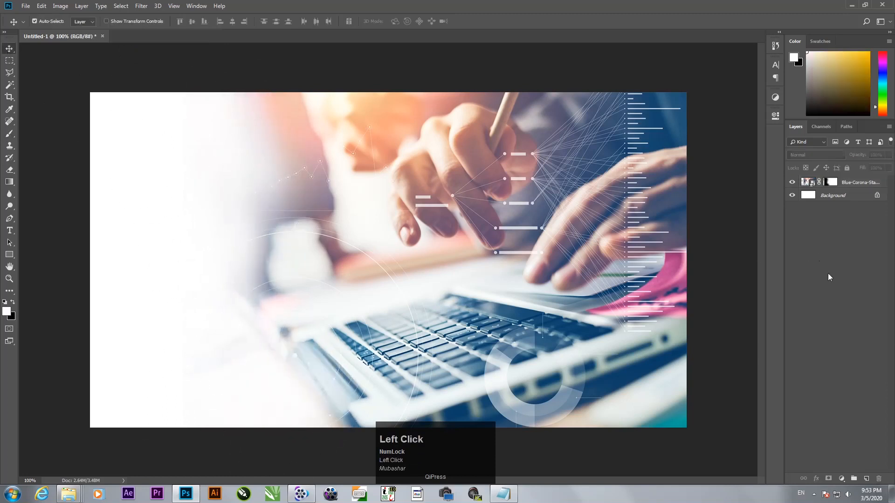
left_click(841, 478)
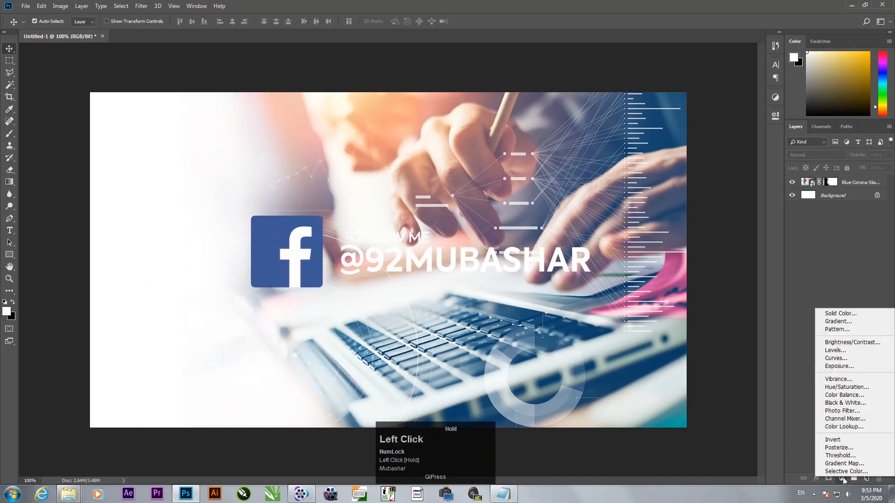
left_click(792, 424)
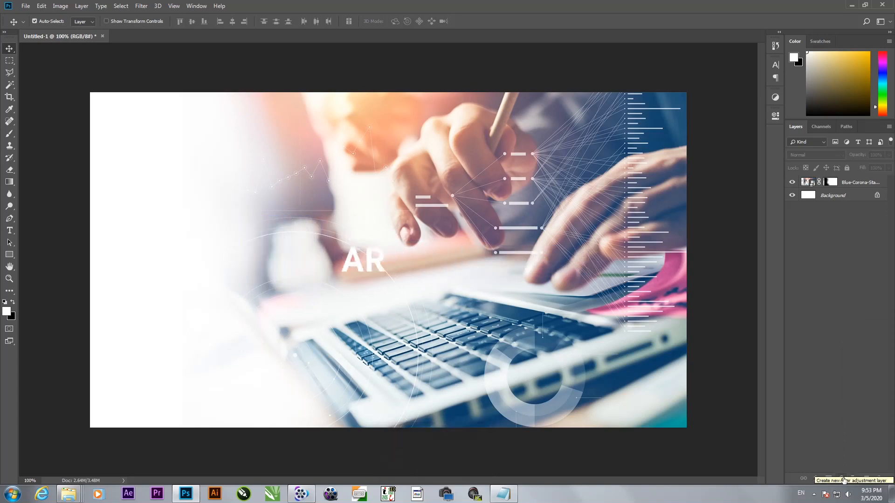
left_click(844, 480)
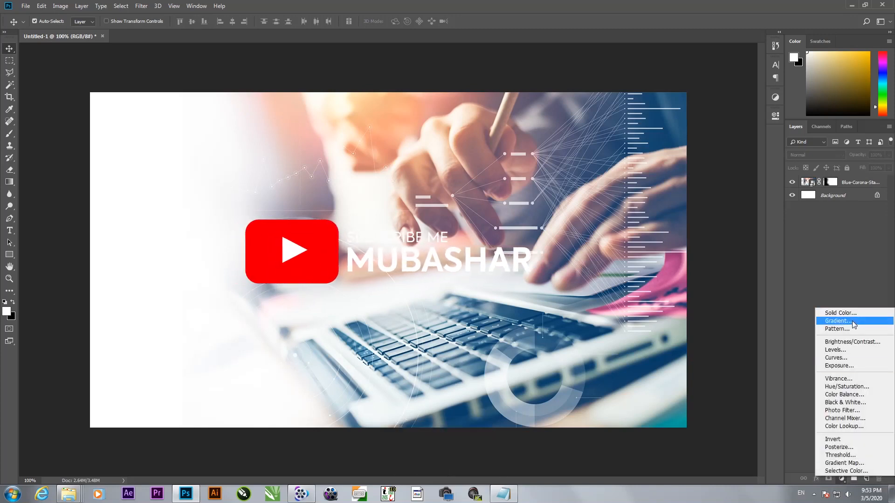
left_click(854, 323)
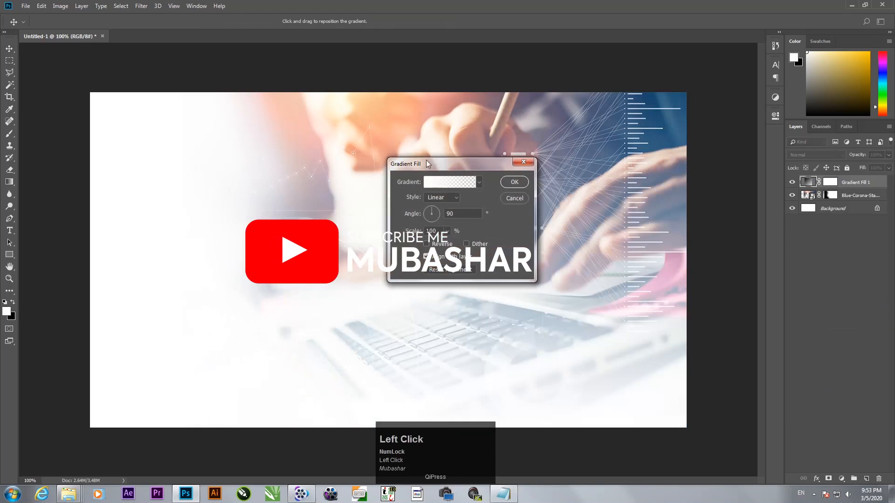
Open the fill's gradient for editing and apply the Black, White preset
left_click_drag(426, 160, 363, 172)
left_click(381, 195)
left_click_drag(501, 137, 490, 118)
left_click(452, 149)
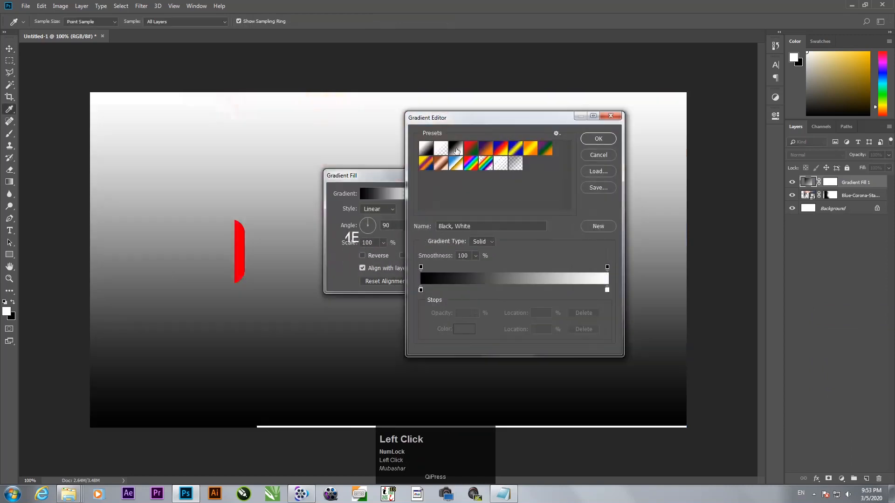
left_click_drag(490, 120, 391, 130)
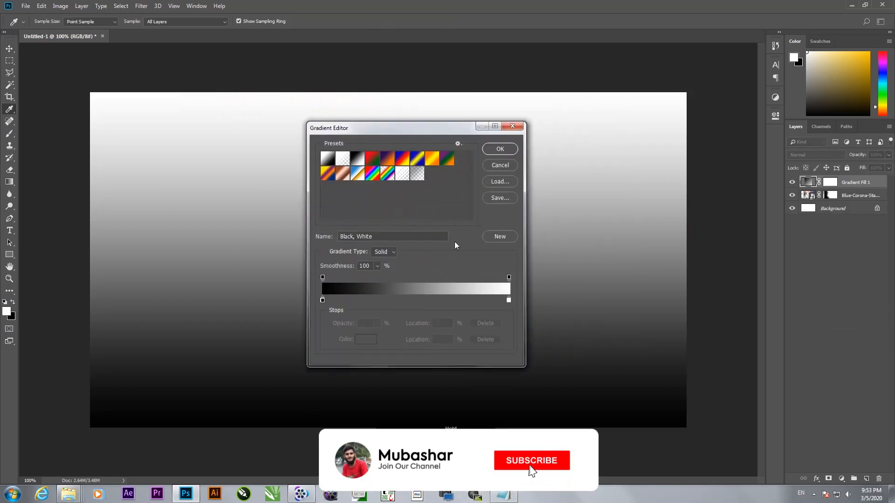
Set the gradient's white end stop to pinkish red ff0048
left_click(509, 301)
left_click(365, 340)
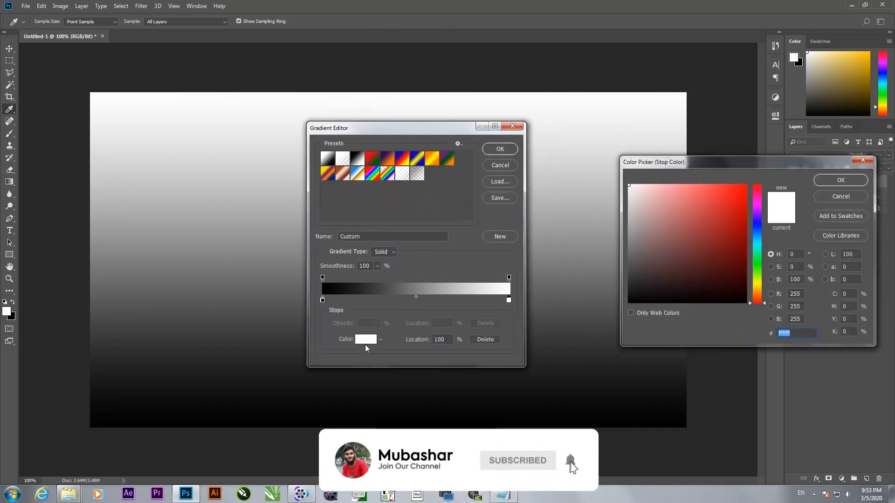
left_click(758, 188)
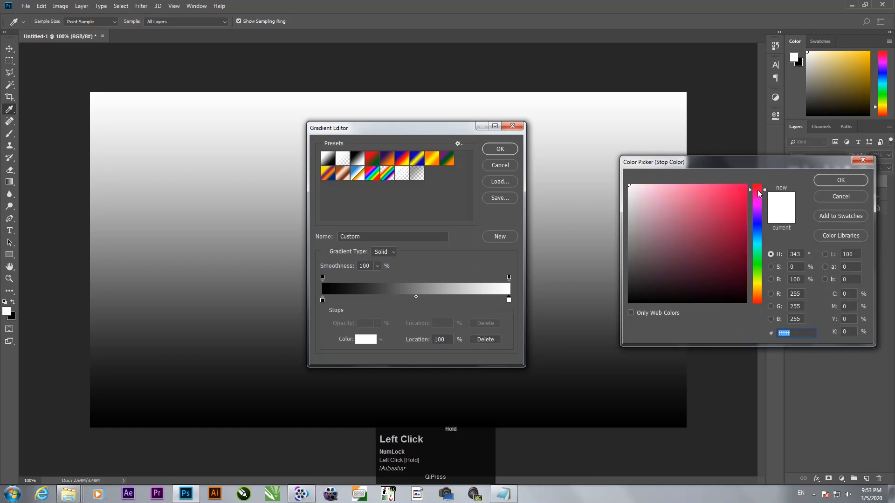
left_click_drag(736, 187, 760, 186)
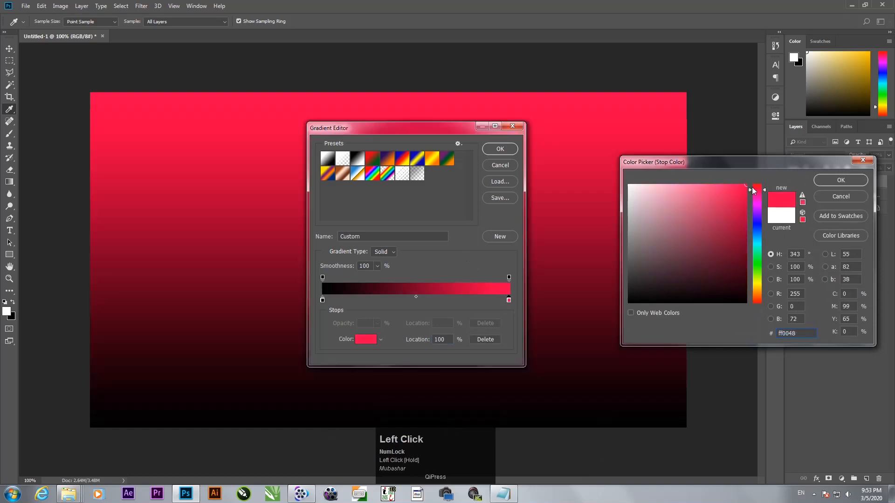
left_click(830, 183)
Set the gradient's black start stop to blue 0000ff, accept the edited gradient and move the Gradient Fill dialog aside
double_click(322, 301)
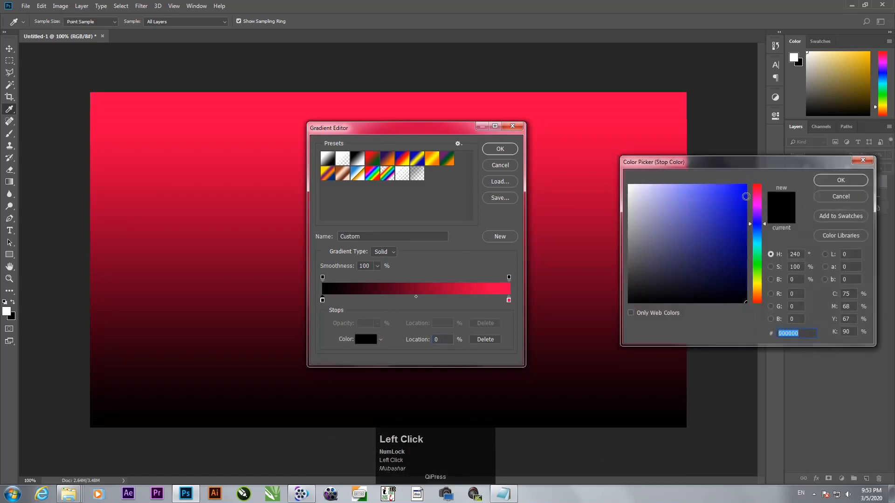
left_click(745, 186)
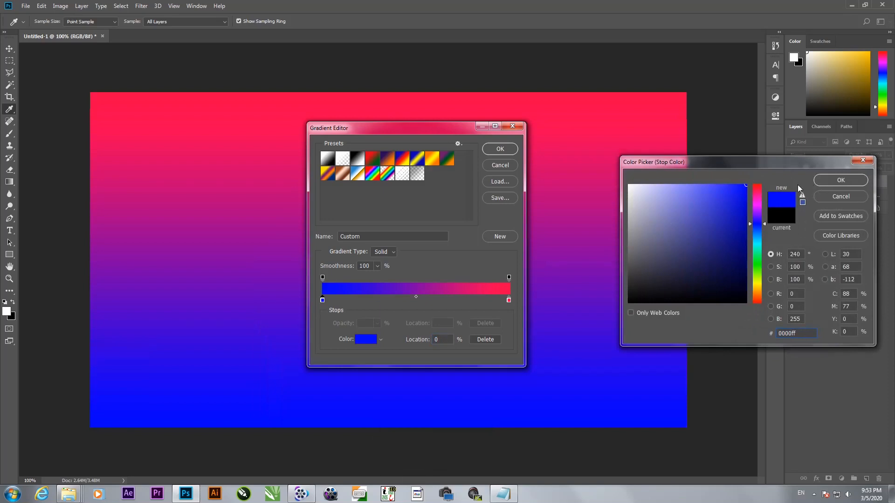
left_click(841, 180)
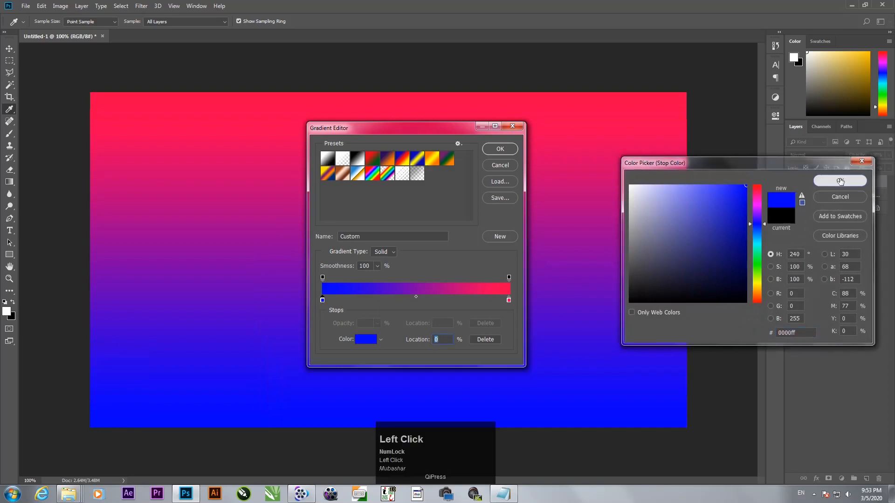
left_click_drag(452, 134, 527, 150)
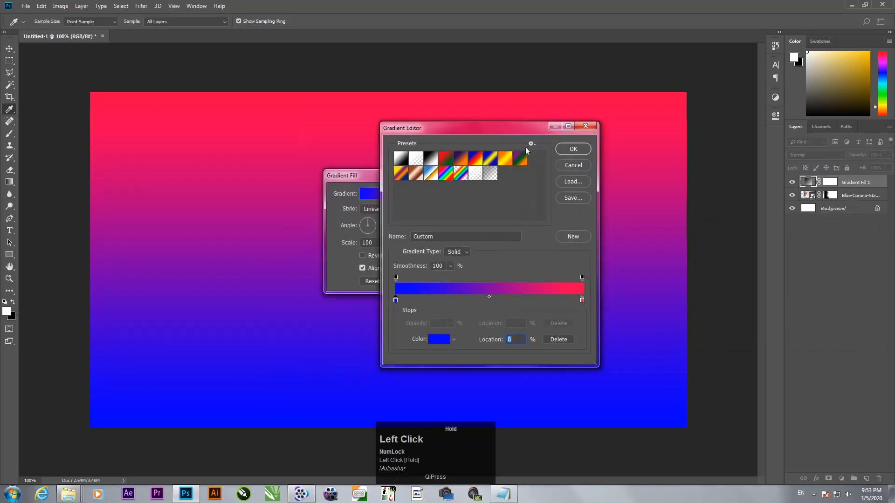
left_click(576, 148)
left_click_drag(396, 175, 583, 145)
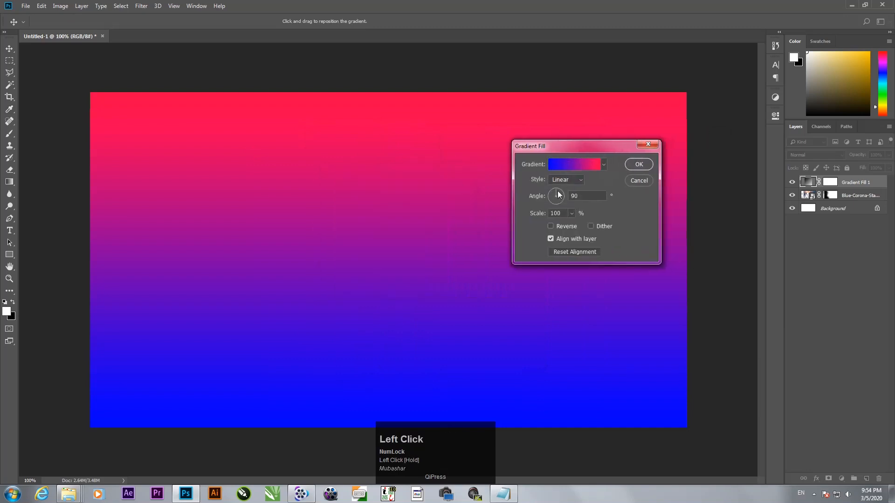
Rotate the gradient to a diagonal angle, with red at the upper-left corner and blue at the lower right, and accept the fill
left_click(555, 195)
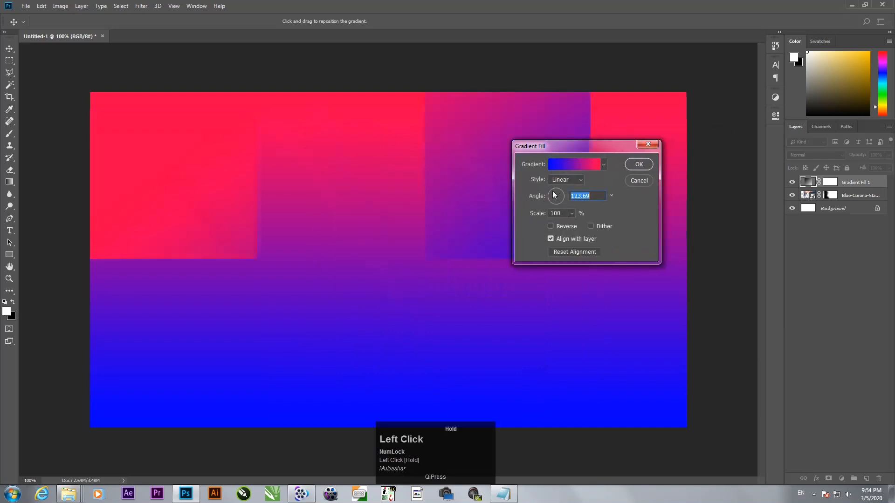
left_click_drag(554, 195, 552, 196)
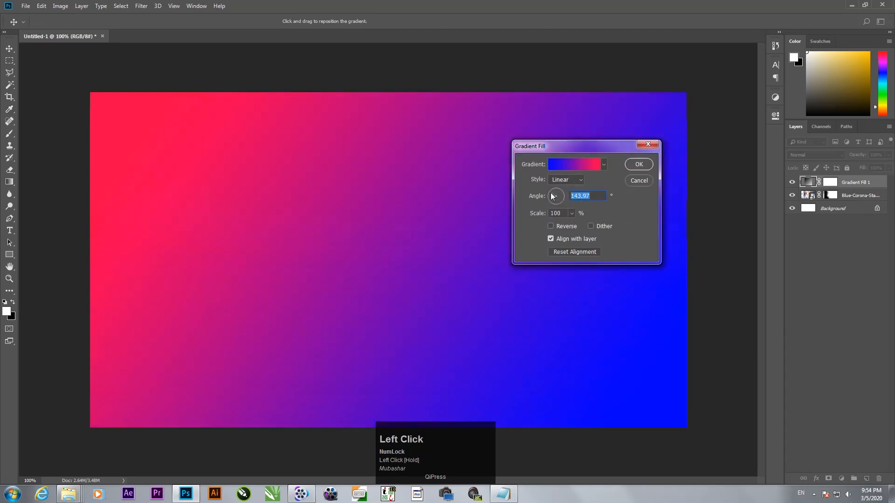
left_click_drag(549, 195, 552, 196)
left_click_drag(554, 196, 554, 196)
left_click(646, 164)
Select the gradient fill layer and set its blend mode to Multiply
left_click(836, 273)
left_click(871, 181)
left_click(807, 155)
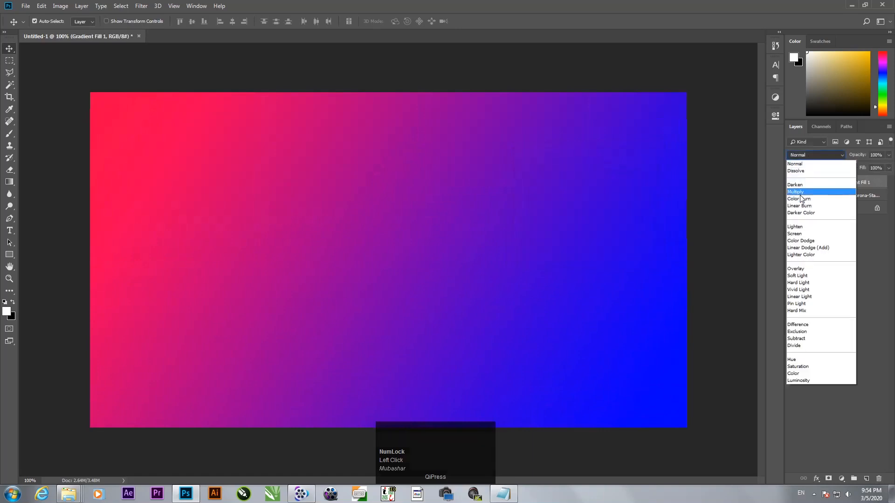
left_click(804, 154)
left_click(804, 153)
left_click(804, 153)
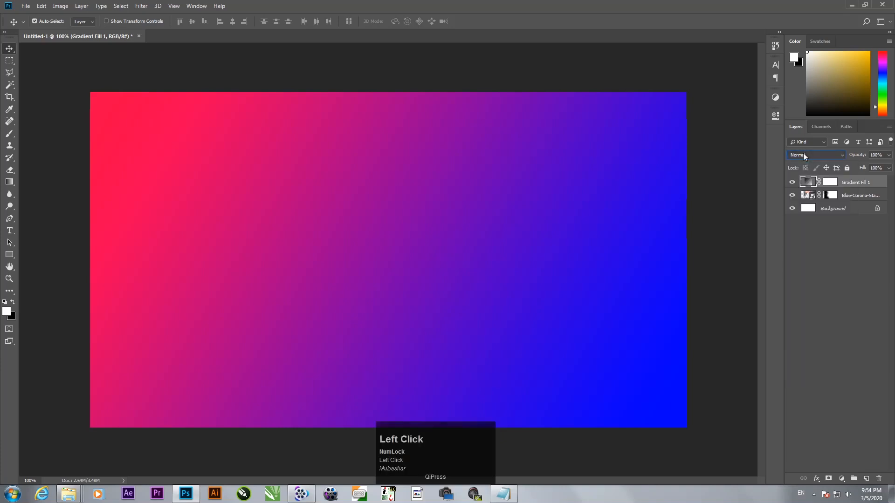
left_click(804, 153)
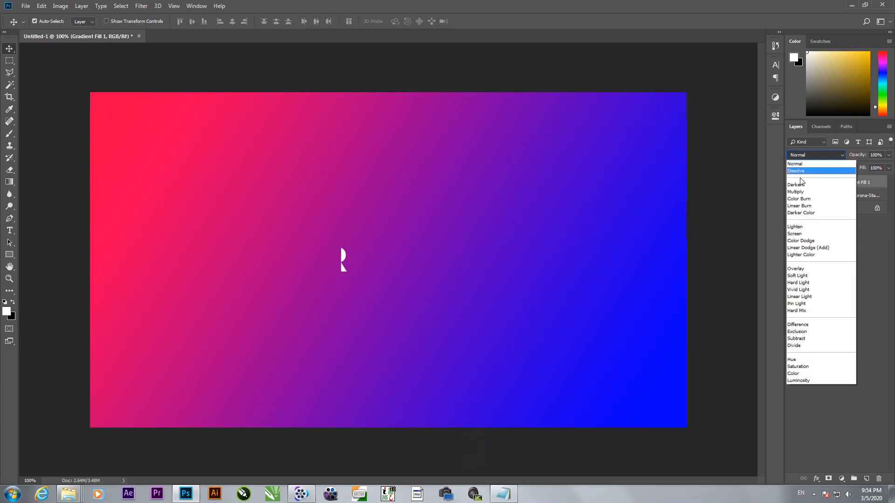
left_click(817, 192)
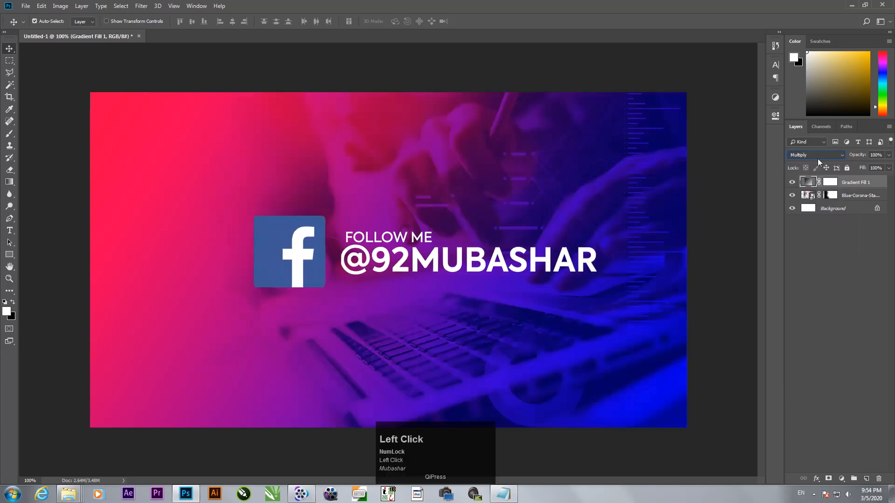
Try other blend modes on the gradient layer, from Linear Burn and Lighten to Linear Dodge (Add), and return it to Multiply
scroll(818, 152, "down", 3)
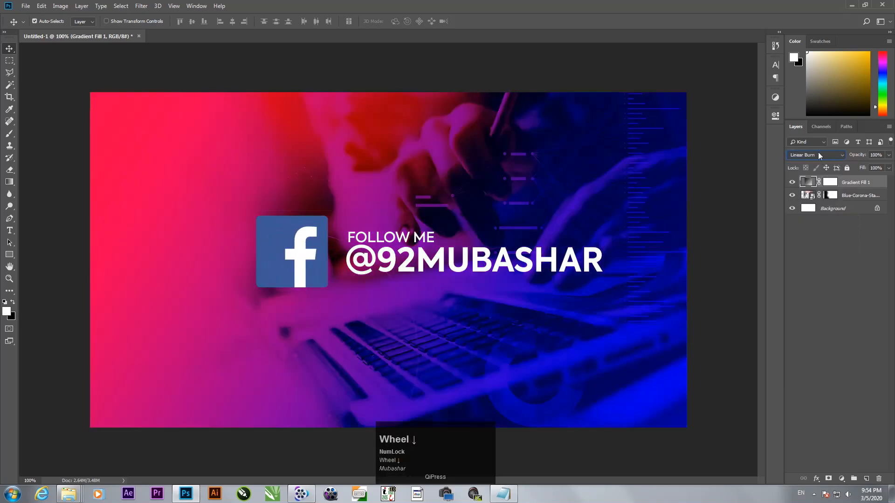
scroll(818, 152, "down", 1)
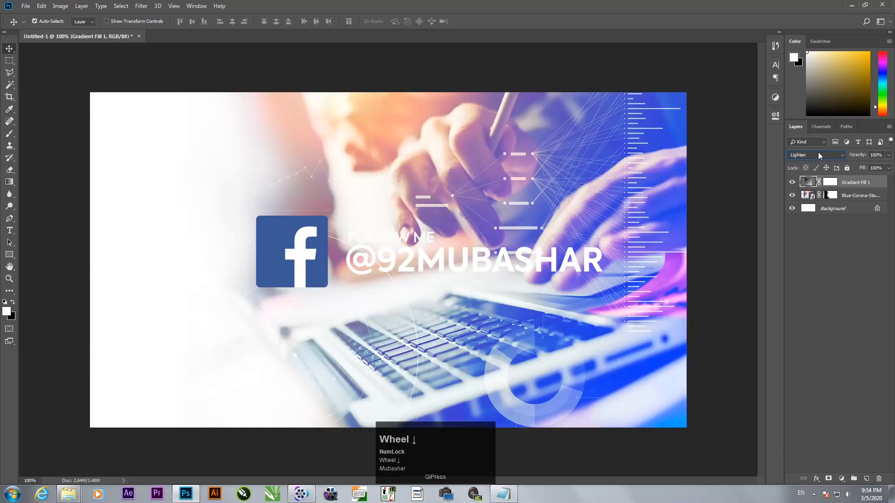
scroll(818, 152, "down", 1)
scroll(820, 155, "down", 1)
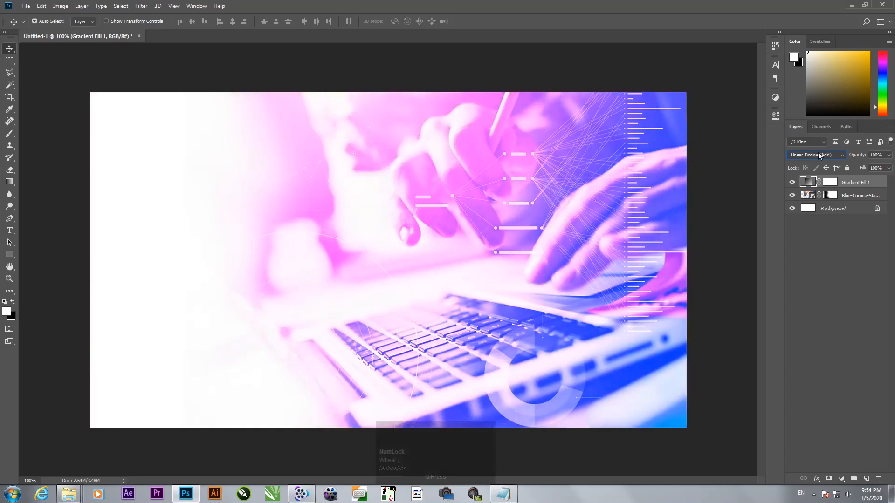
left_click(820, 155)
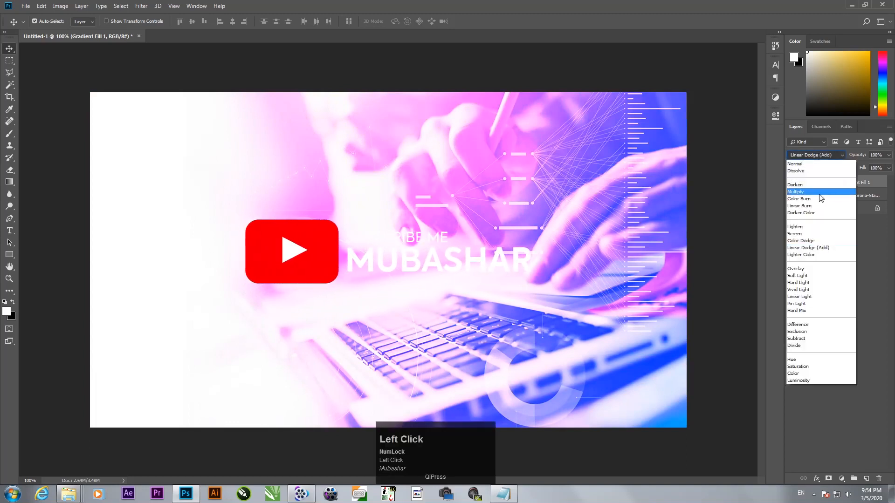
left_click(797, 192)
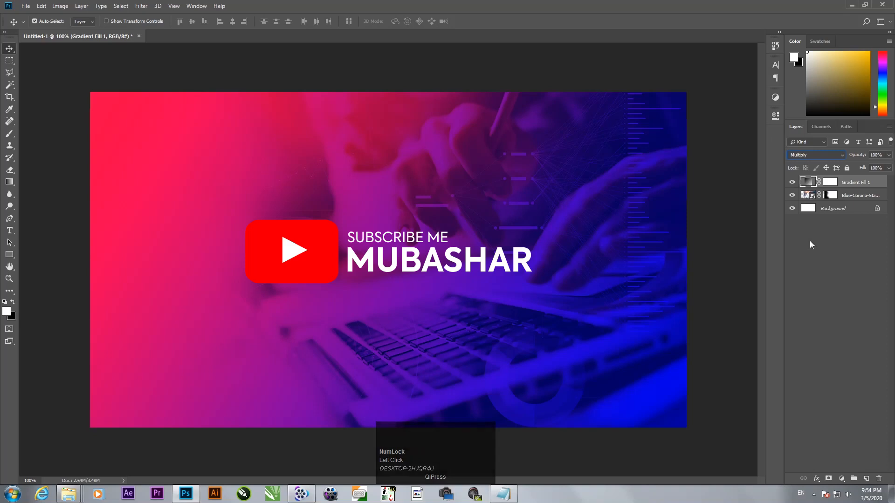
Try lowering the gradient layer's opacity to 75%, restore it to full opacity and deselect the layer
left_click(879, 185)
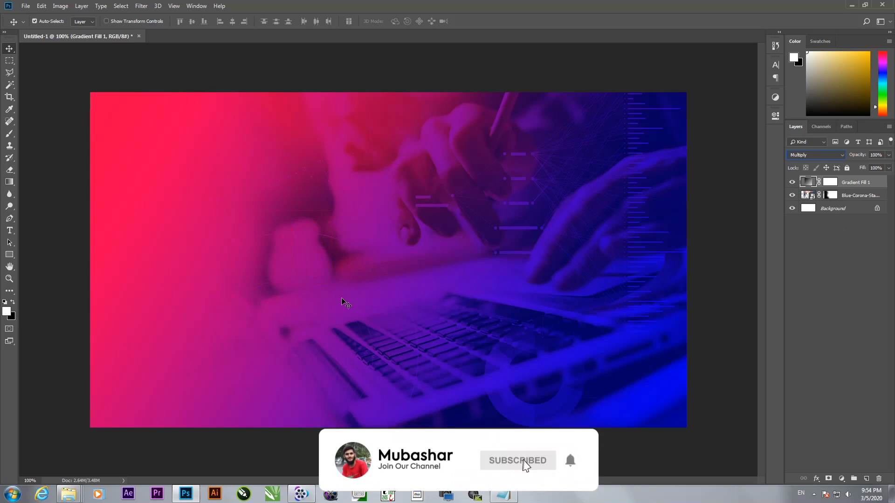
left_click_drag(889, 155, 879, 167)
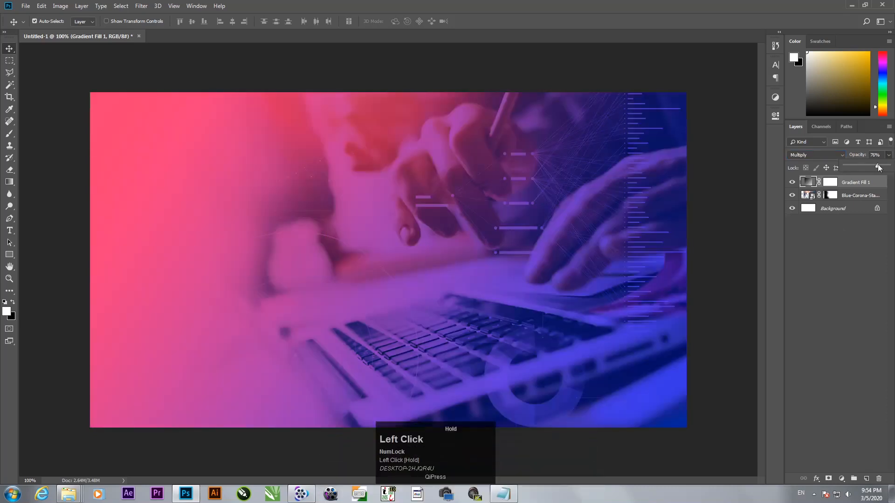
left_click_drag(877, 166, 878, 167)
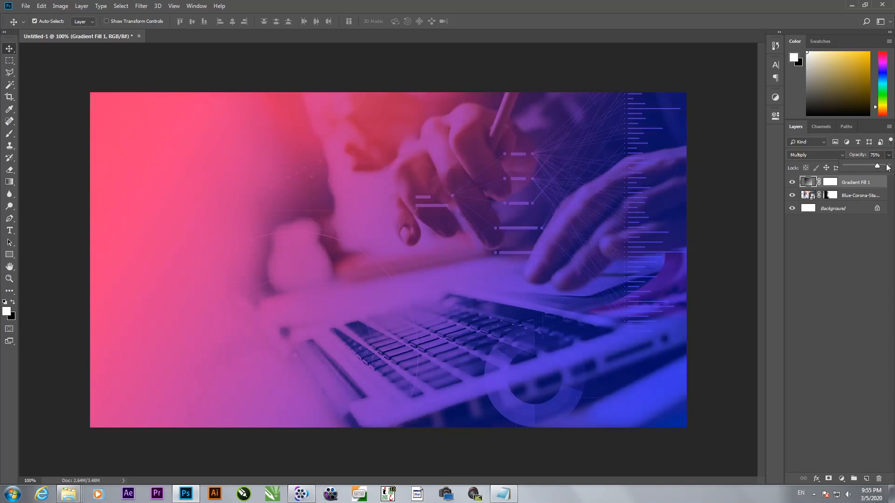
left_click_drag(882, 164, 882, 223)
left_click(882, 223)
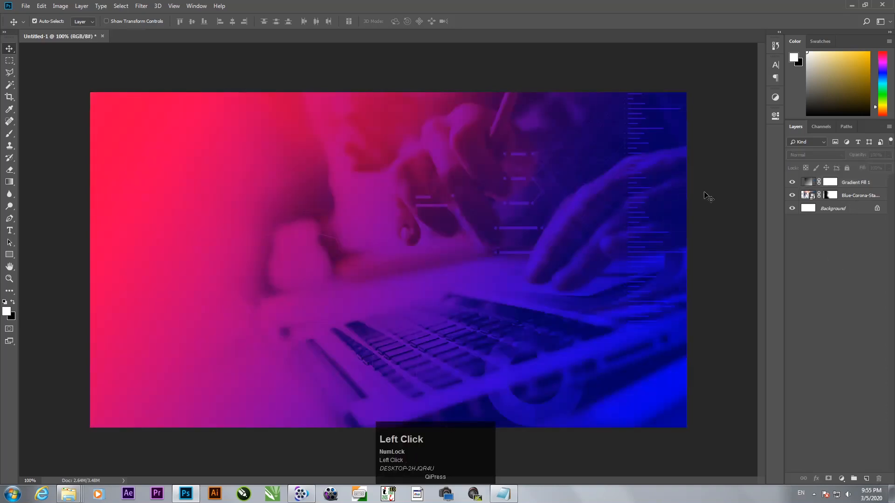
Switch to the SEO text file in Notepad, copy the line "we are hiring" and put the Notepad window away
left_click(495, 492)
left_click_drag(190, 182, 433, 246)
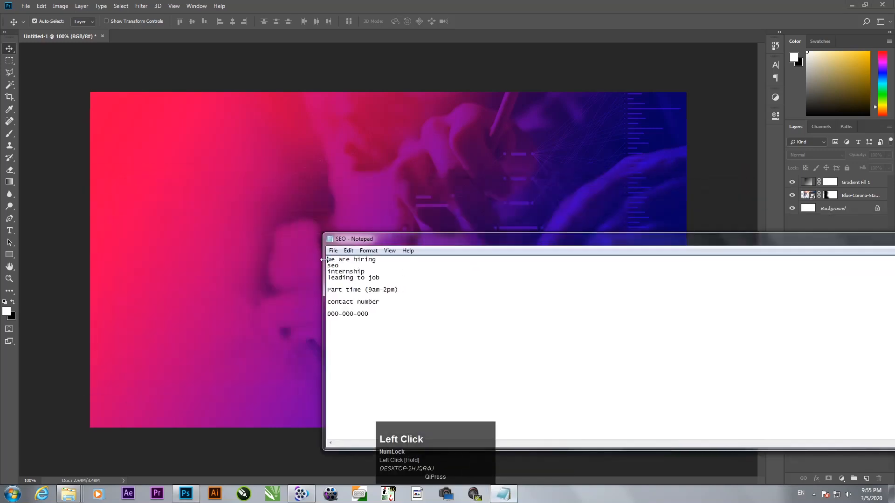
left_click_drag(331, 259, 374, 261)
key("ctrl+c")
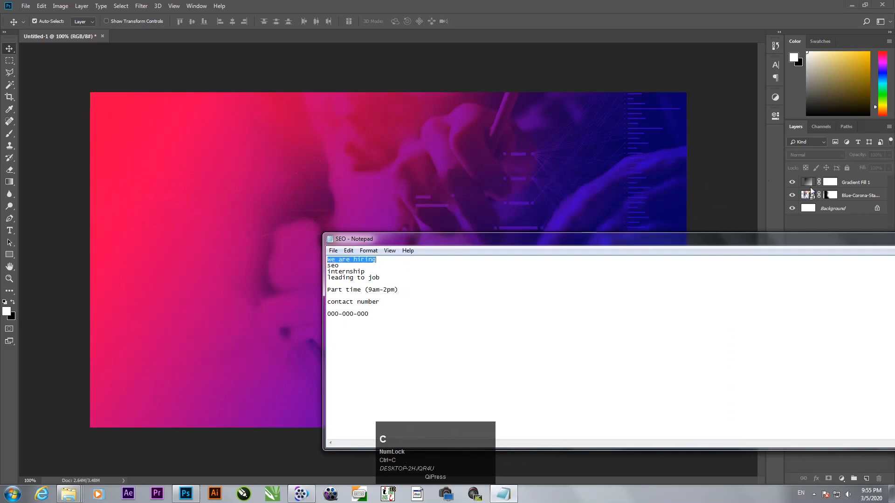
left_click_drag(804, 239, 519, 275)
left_click(663, 275)
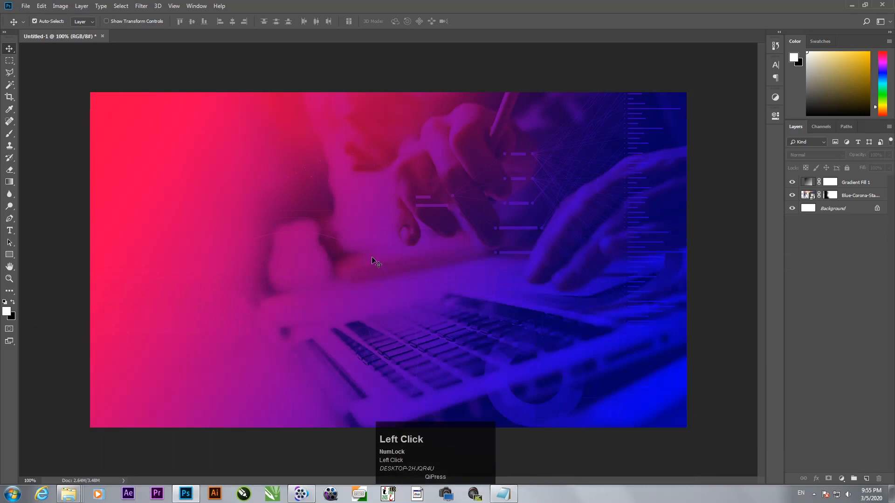
Add the copied "we are hiring" line as a text layer and move it up and left on the banner
key("t")
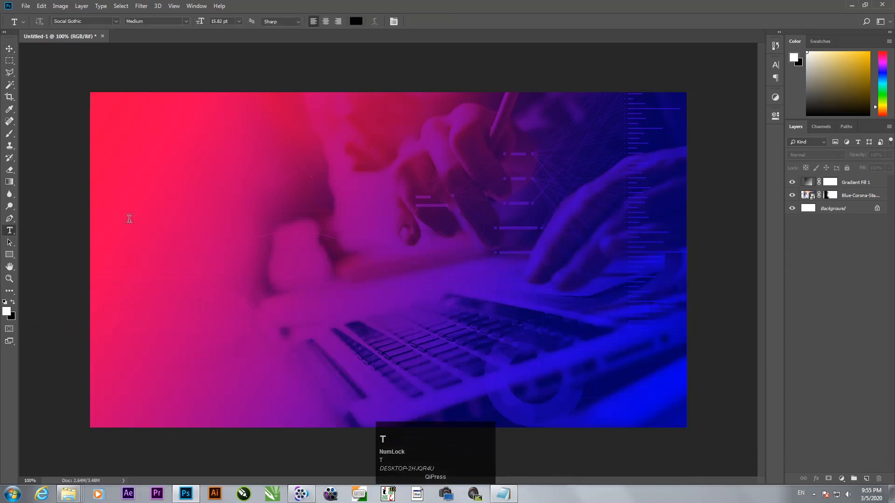
left_click(323, 235)
key("ctrl+v")
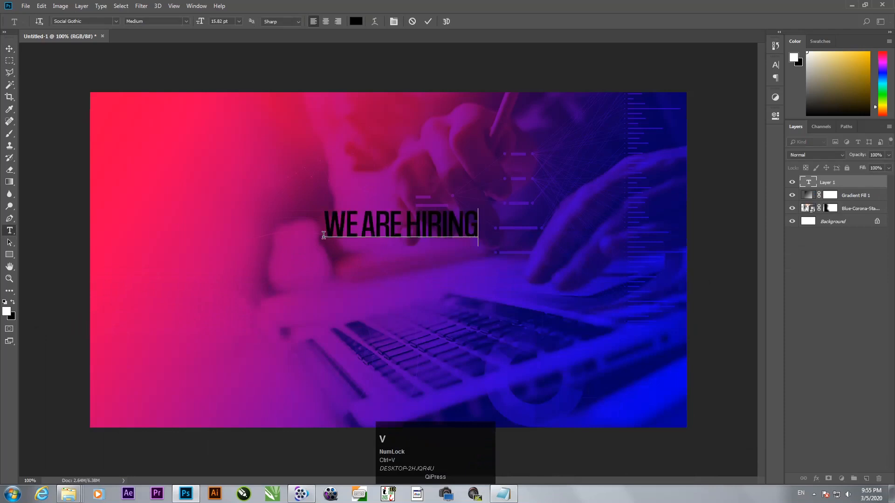
left_click(10, 47)
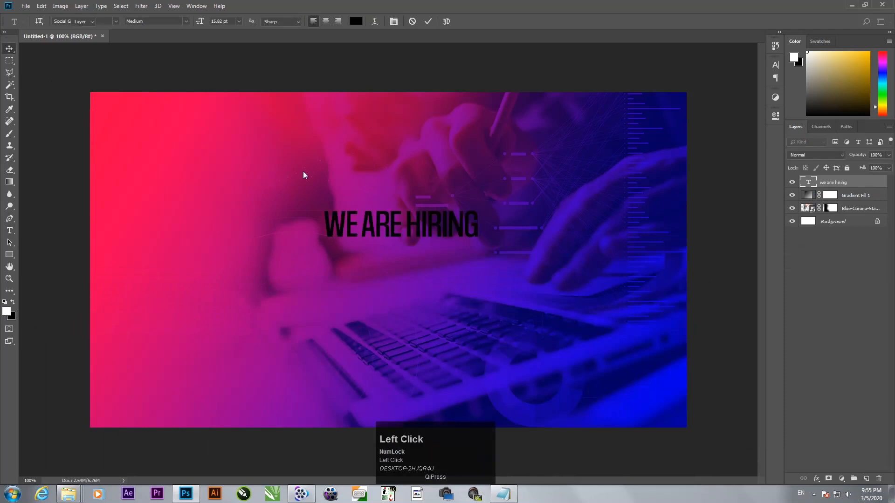
left_click_drag(390, 221, 324, 203)
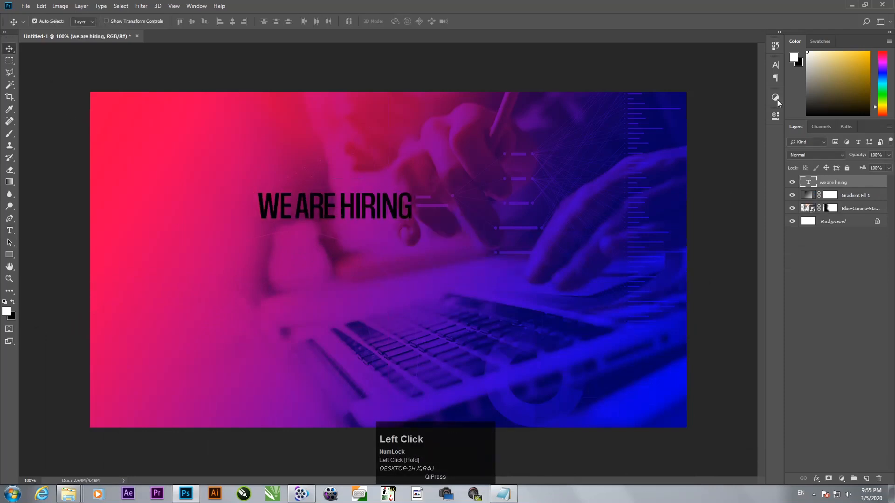
Set the "we are hiring" text's font to Axiforma Thin and move it toward the banner's upper left
left_click(778, 64)
left_click(712, 74)
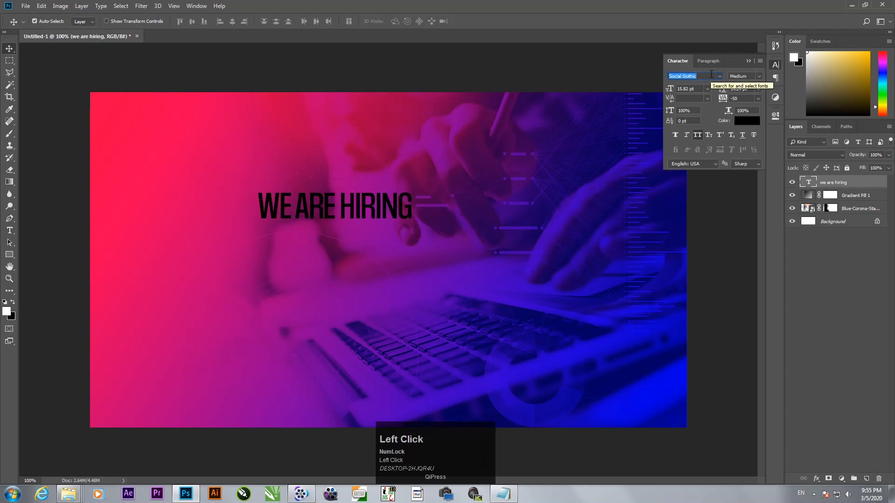
type("ax")
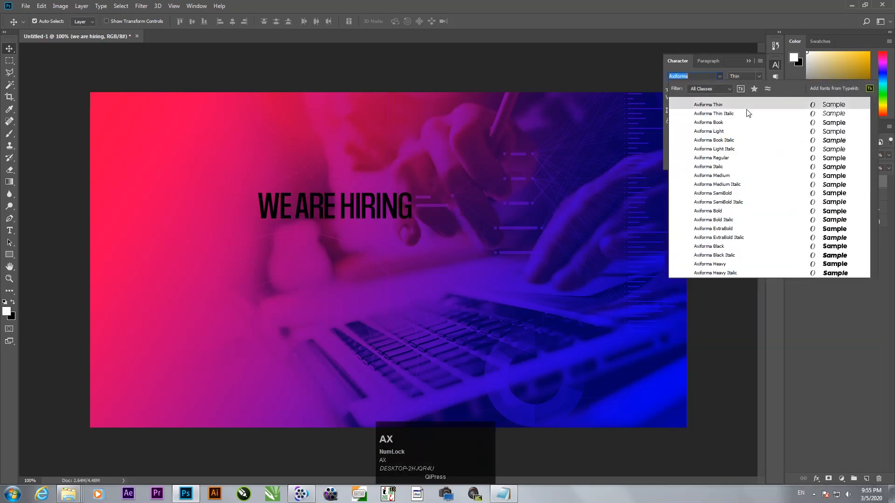
left_click(737, 104)
left_click_drag(394, 212, 297, 163)
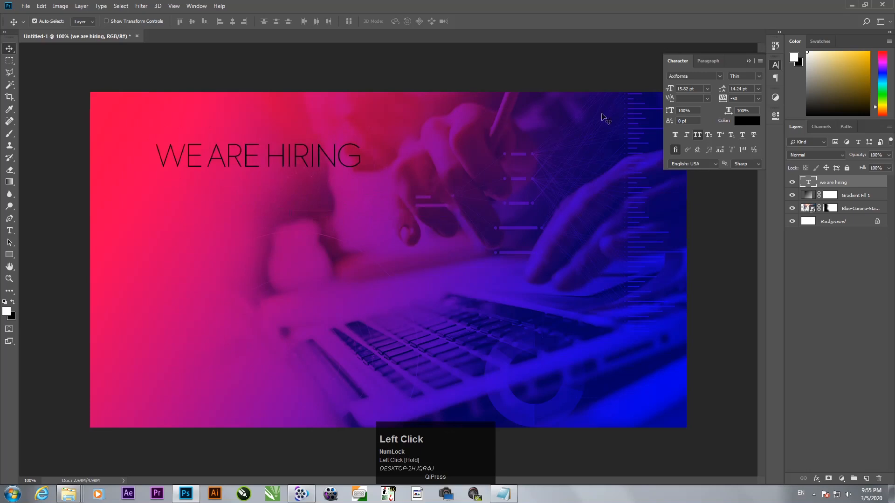
Set the heading text's tracking to -75 and its font style to Book
left_click(761, 97)
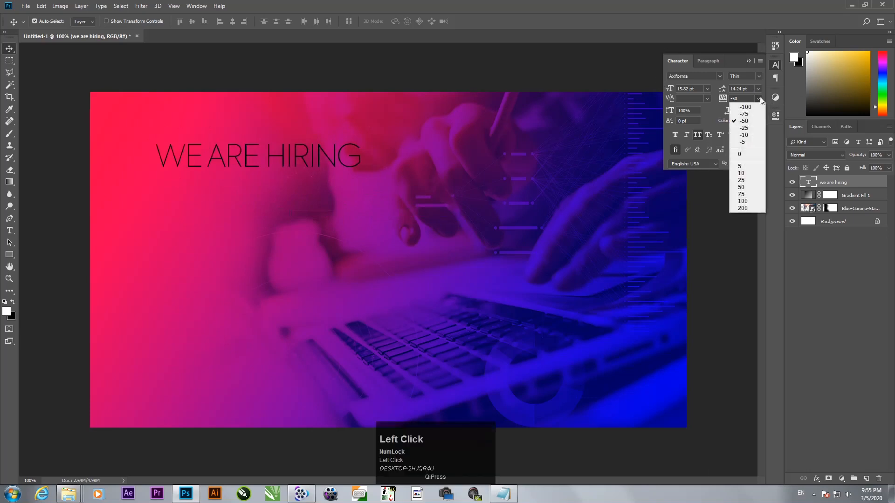
left_click(747, 155)
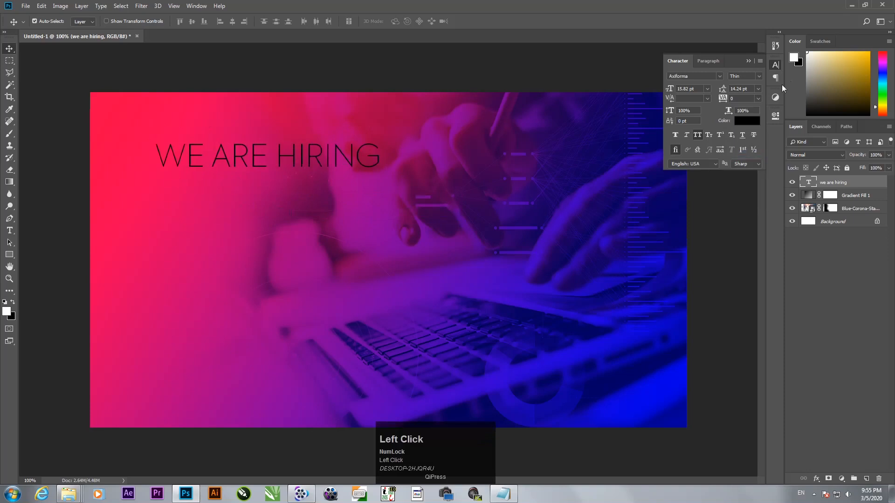
left_click(756, 100)
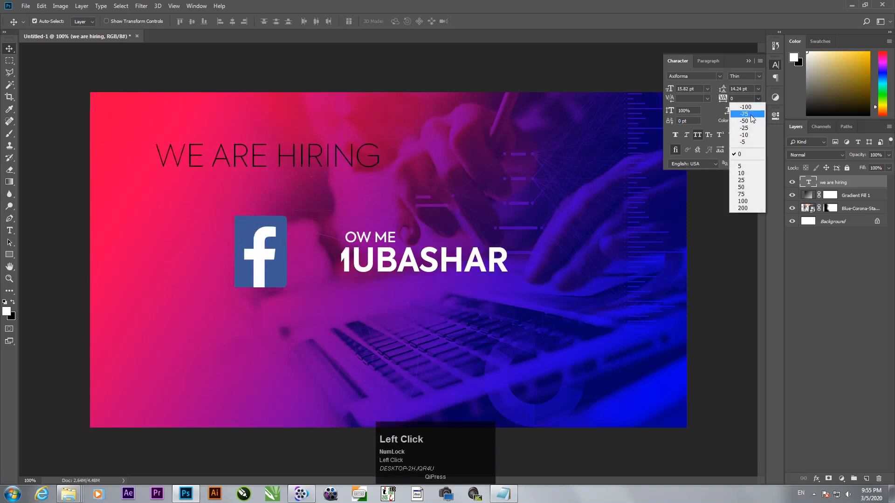
left_click(751, 114)
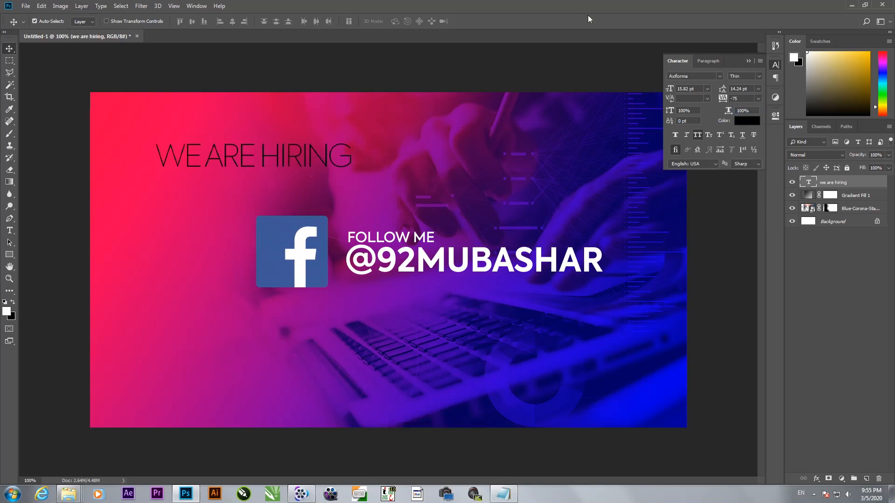
left_click(760, 76)
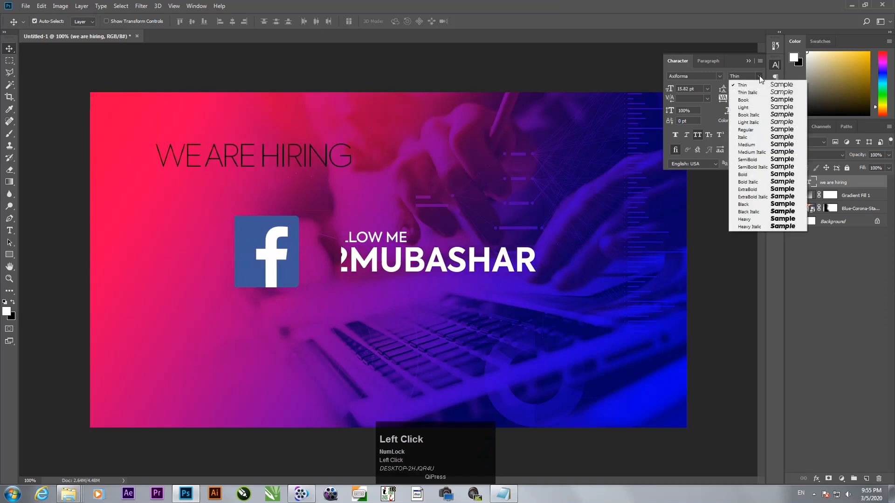
left_click(750, 100)
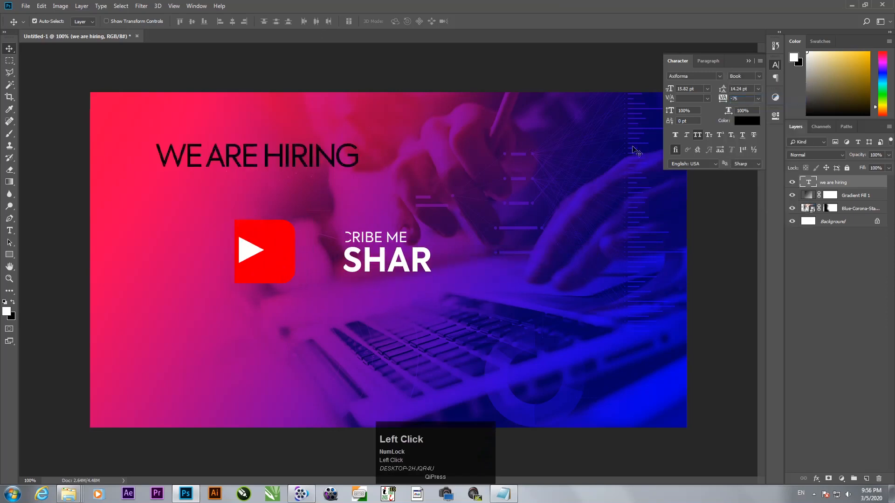
Change the heading text's color to white ffffff and move it into the banner's upper-left corner
left_click(750, 121)
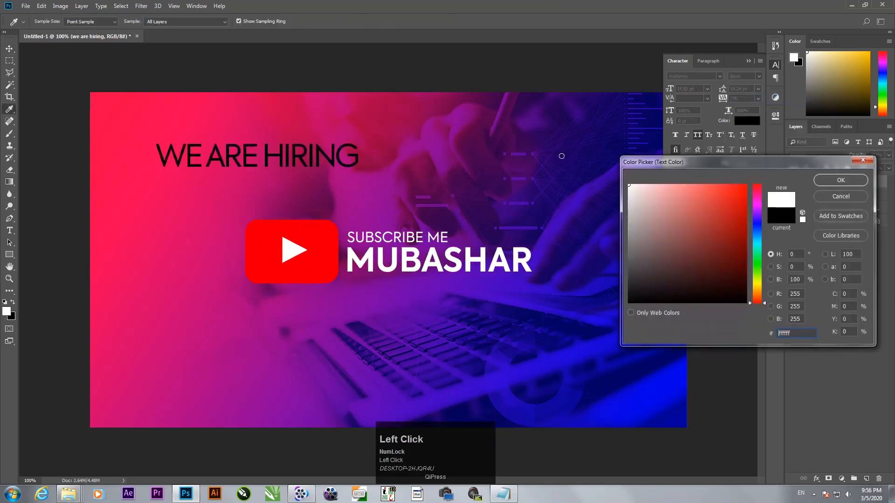
left_click(839, 184)
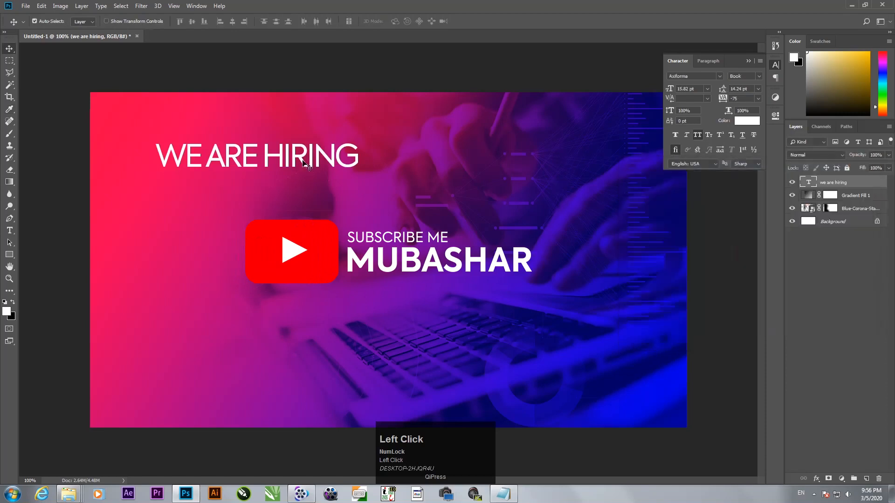
left_click_drag(297, 158, 246, 127)
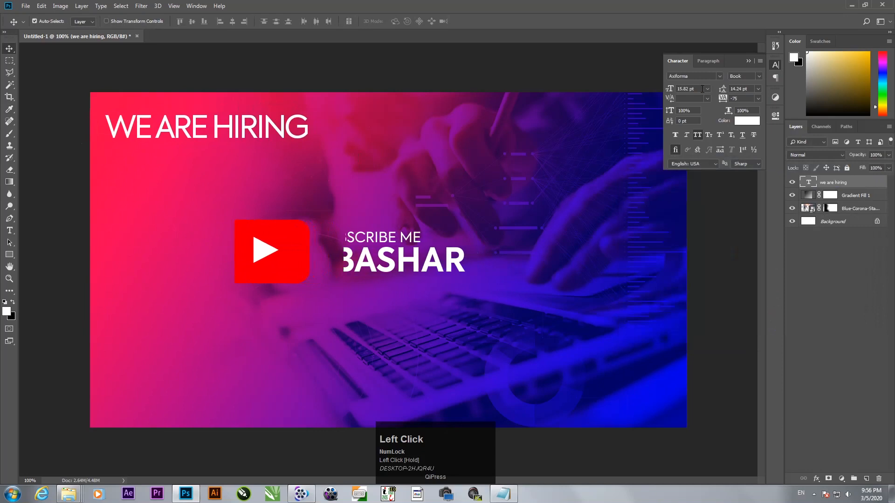
Set the "we are hiring" heading's font size to 10 pt and shift it slightly inward from the banner's upper-left corner
type("10")
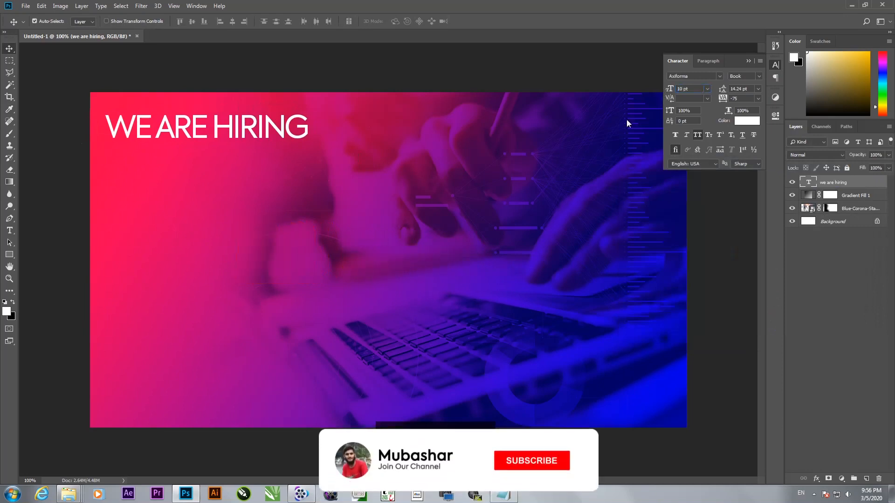
key("Return")
left_click_drag(201, 135, 212, 137)
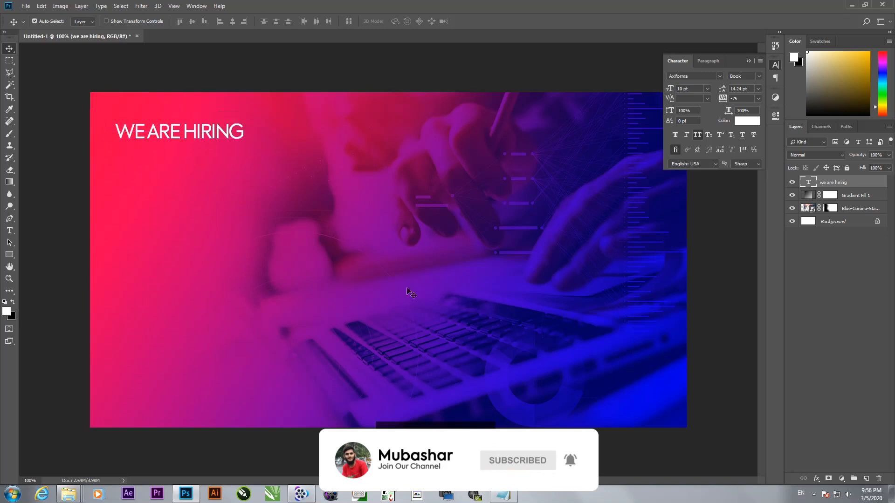
Copy "seo" from the SEO Notepad file and add it as a new text layer near the banner's middle
left_click(503, 494)
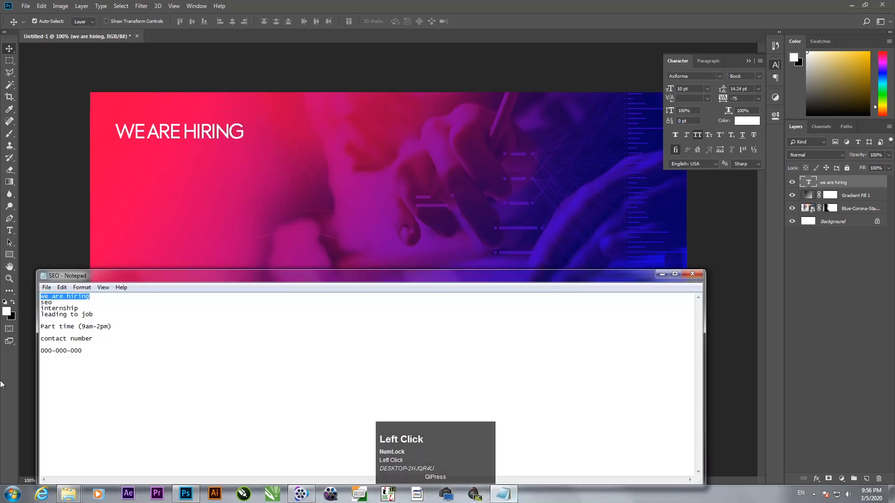
left_click_drag(37, 308, 41, 303)
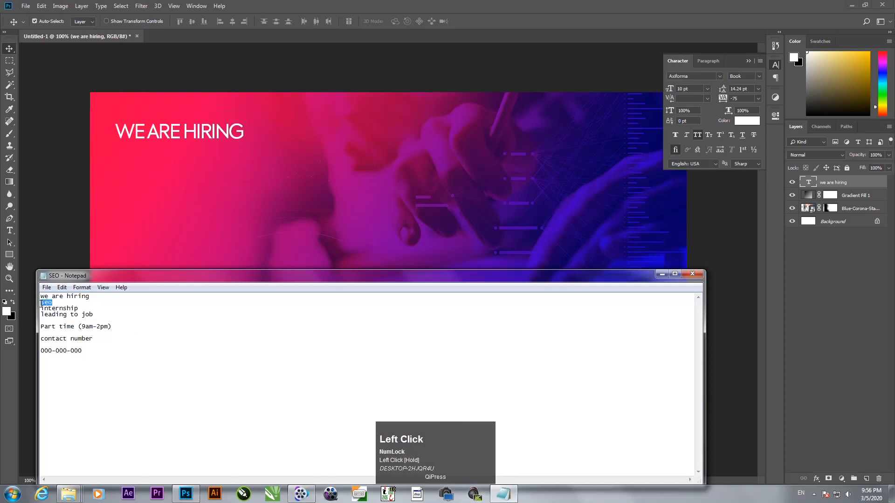
key("ctrl+c")
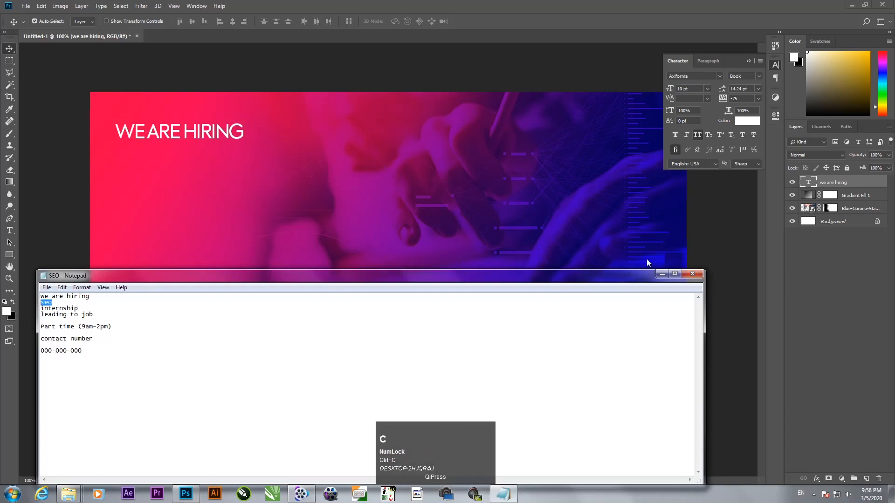
left_click(668, 273)
key("t")
left_click(360, 239)
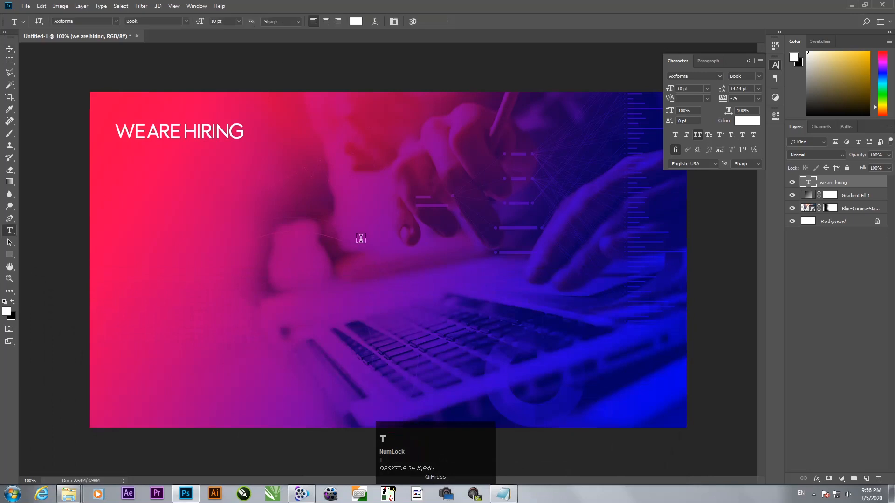
key("ctrl+v")
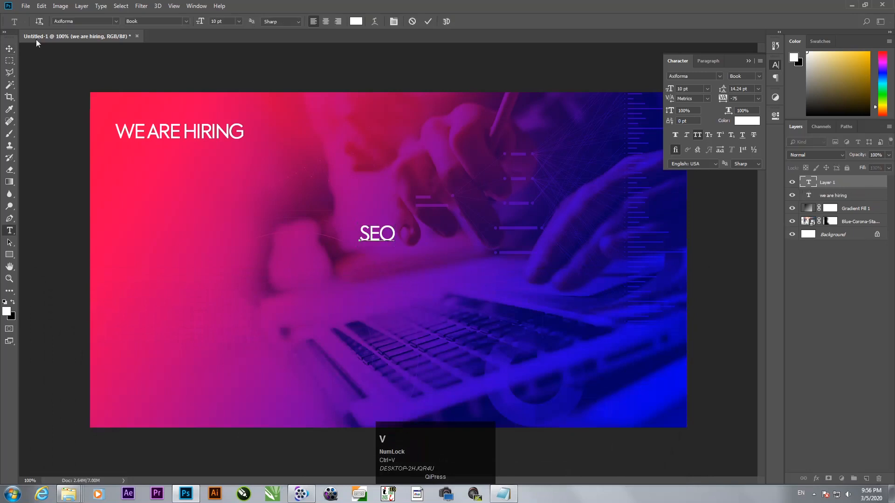
left_click(10, 48)
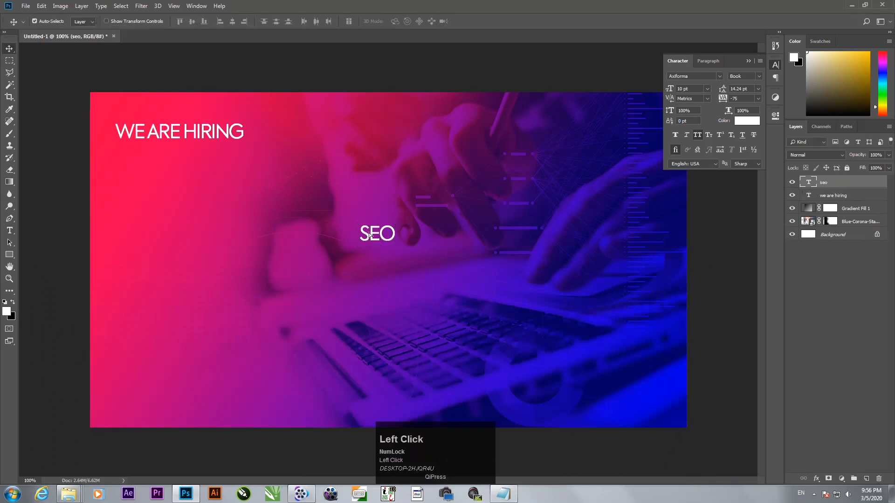
Scale the SEO text proportionally to about 464% and place it directly below the "we are hiring" heading
left_click_drag(375, 236, 368, 243)
key("ctrl+t")
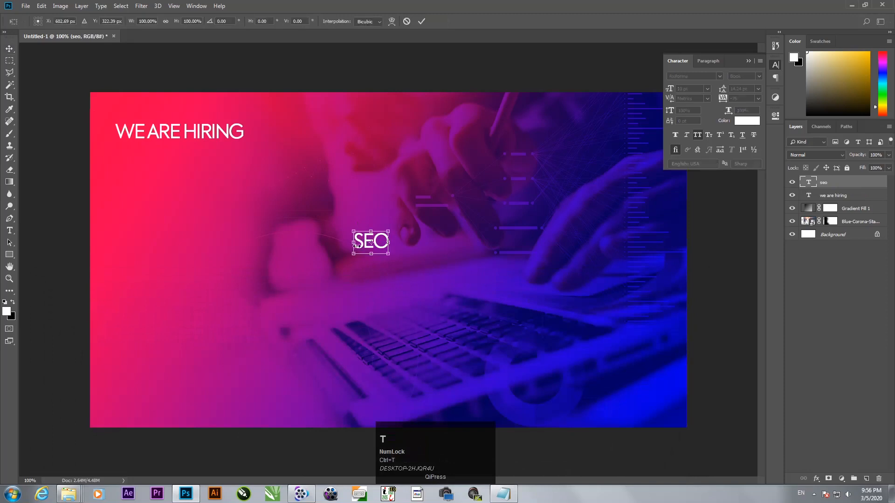
left_click_drag(353, 255, 289, 307)
key("Return")
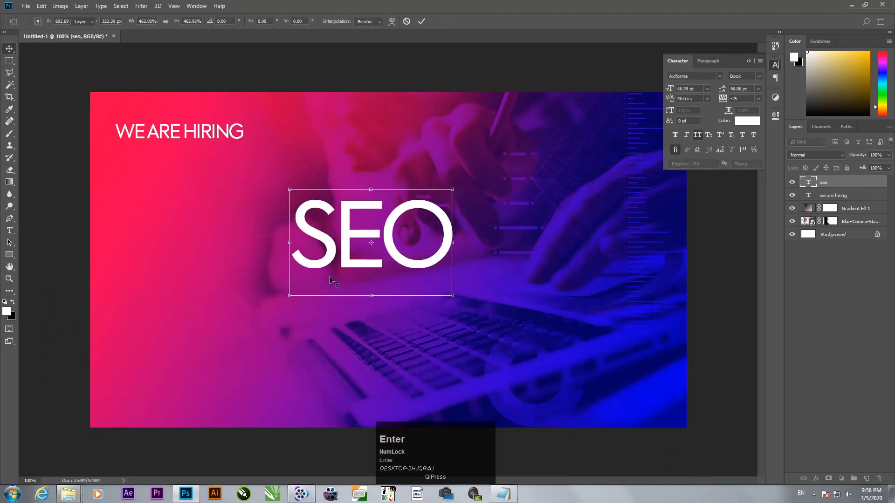
left_click_drag(346, 251, 169, 200)
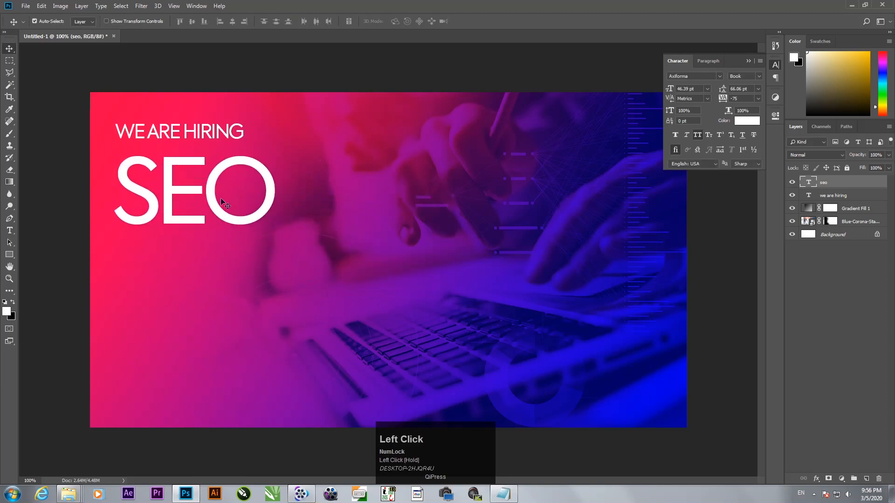
Set the SEO text's font style to Black and nudge it slightly up and left
left_click(759, 78)
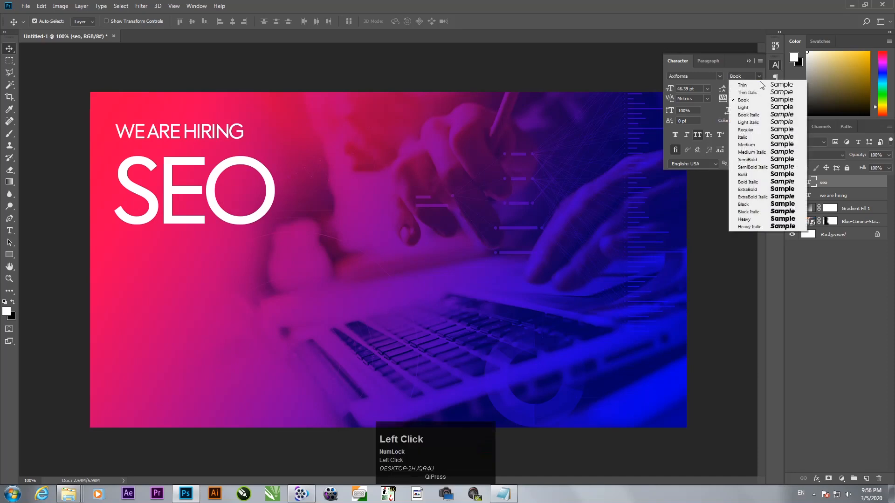
left_click(765, 205)
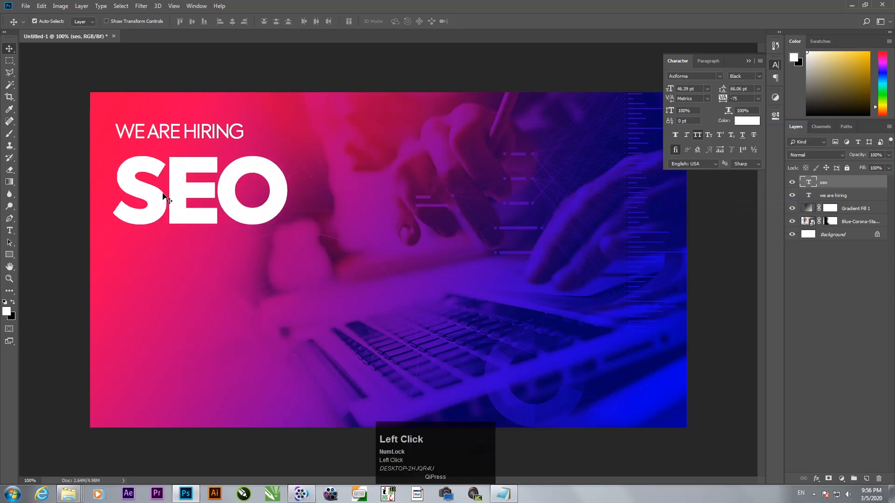
left_click_drag(169, 196, 166, 193)
Copy the lines "internship" and "leading to job" from the SEO Notepad file and add them as a new text layer
left_click(503, 494)
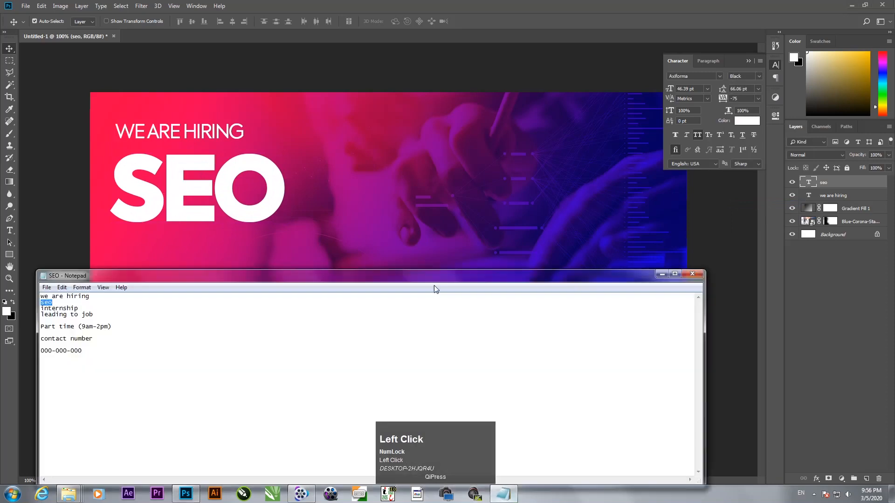
left_click_drag(149, 279, 192, 187)
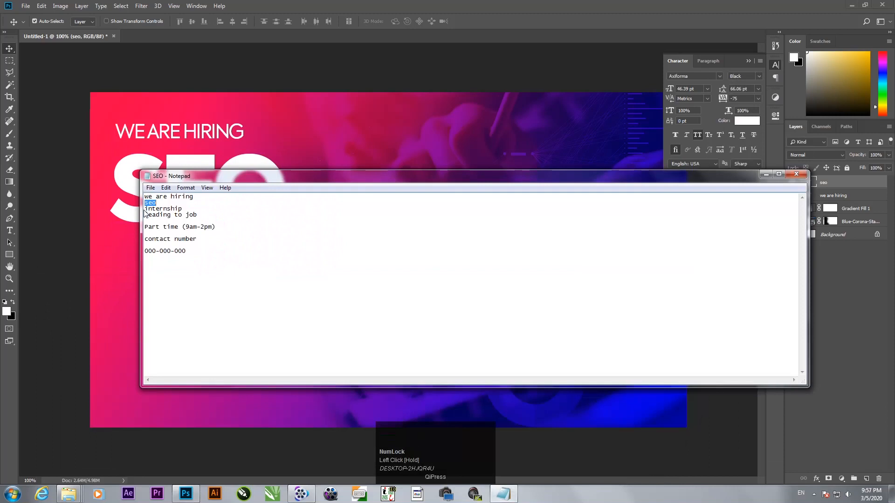
left_click_drag(145, 209, 199, 214)
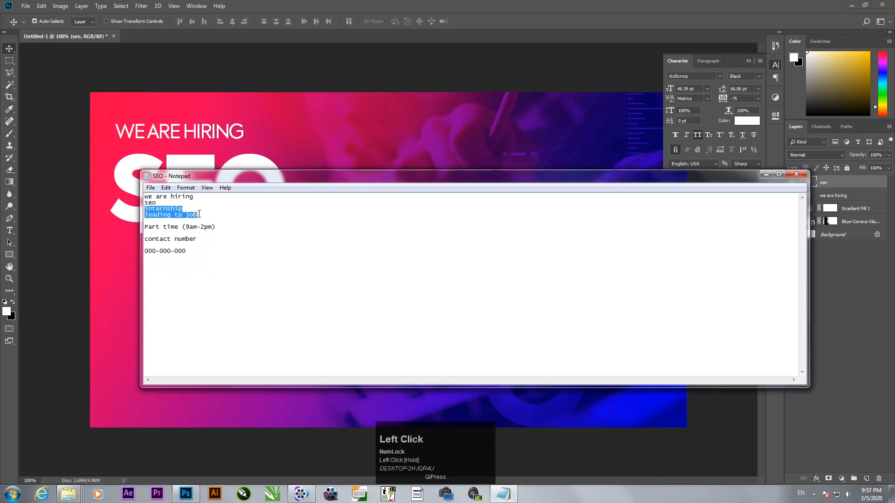
key("ctrl+c")
left_click(766, 175)
key("t")
left_click(470, 246)
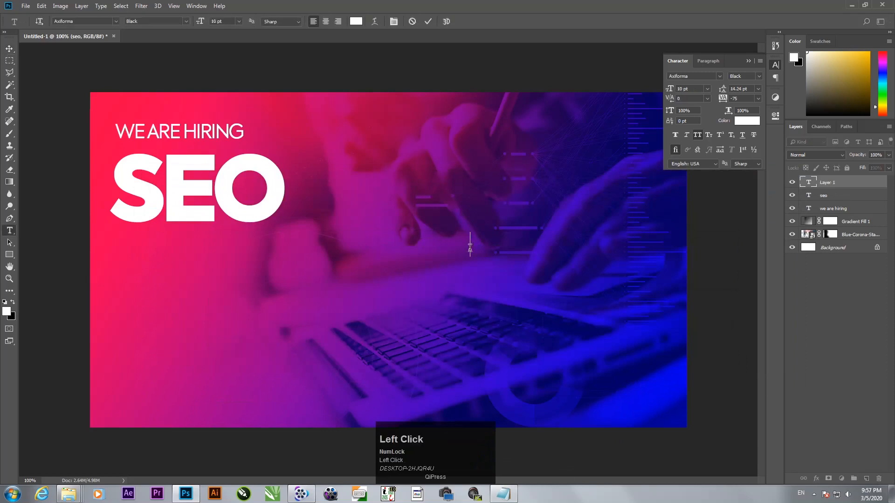
key("ctrl+v")
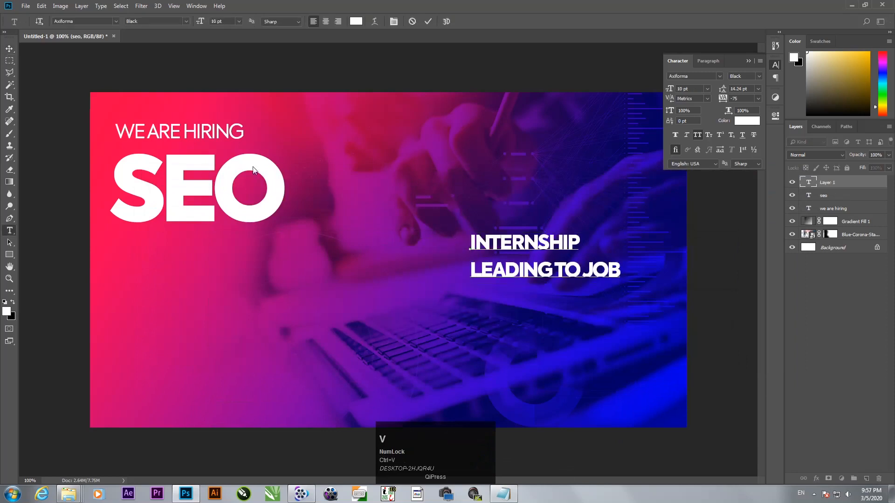
left_click(9, 48)
Move the "internship leading to job" text toward the banner's middle and scale it proportionally to about 181%
left_click_drag(501, 276, 419, 276)
key("ctrl+t")
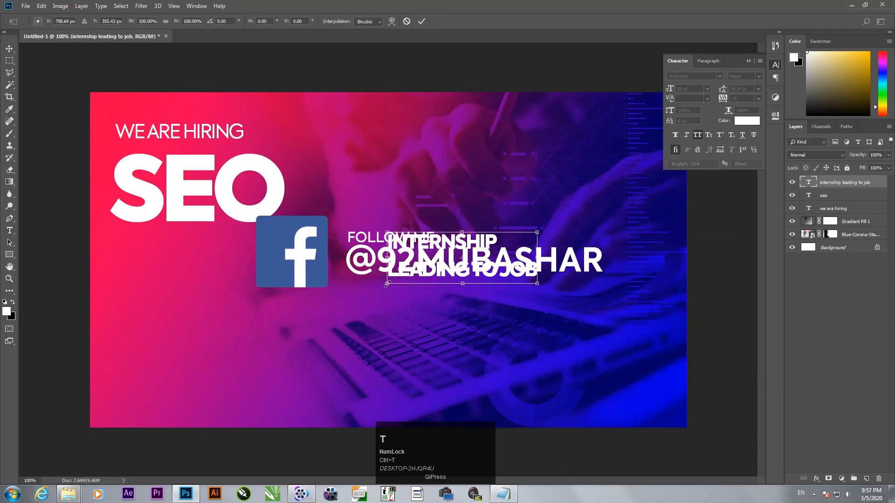
left_click_drag(387, 284, 327, 304)
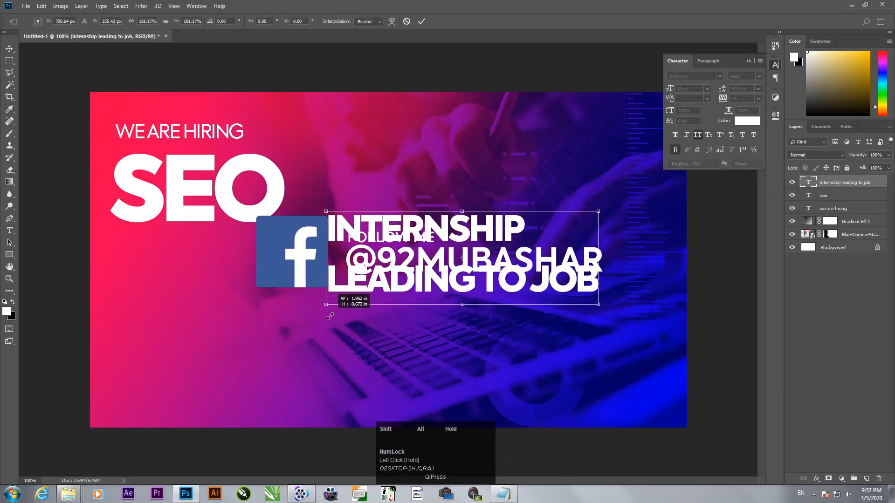
key("Return")
left_click_drag(415, 248, 415, 275)
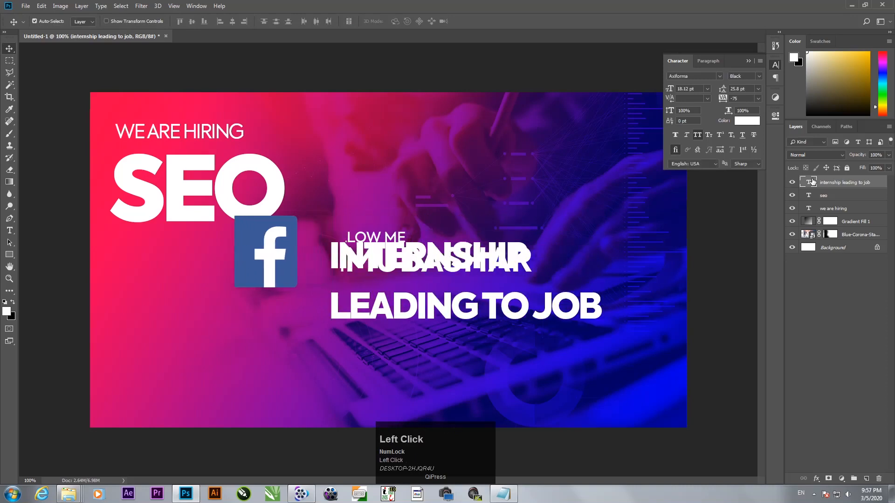
Set the "internship leading to job" text's leading to 15.8 pt and its font style to Regular
double_click(513, 287)
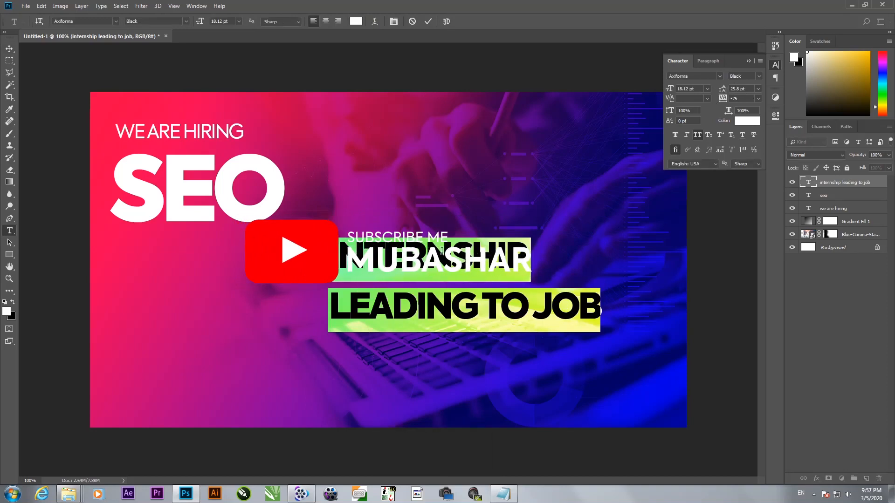
left_click_drag(721, 90, 718, 92)
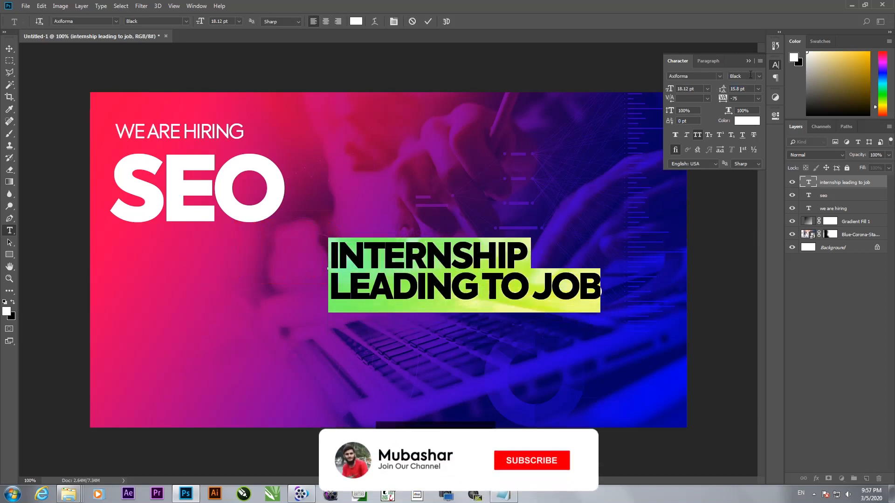
left_click(760, 75)
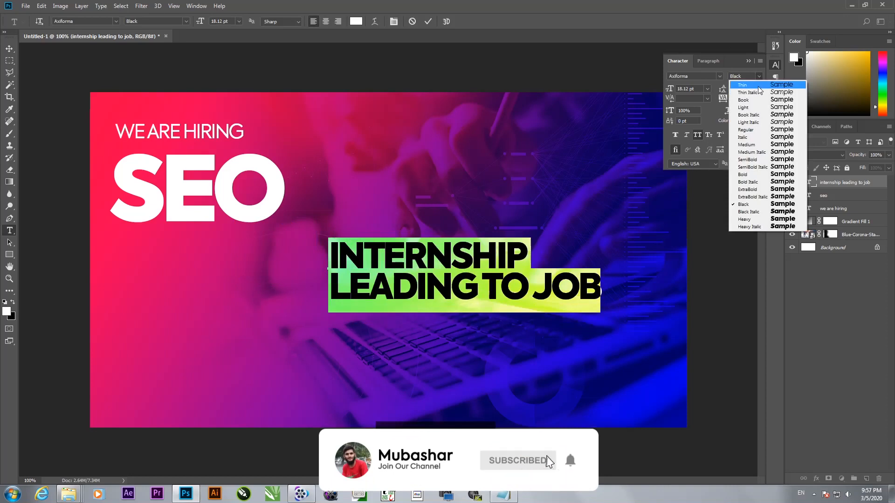
left_click(757, 130)
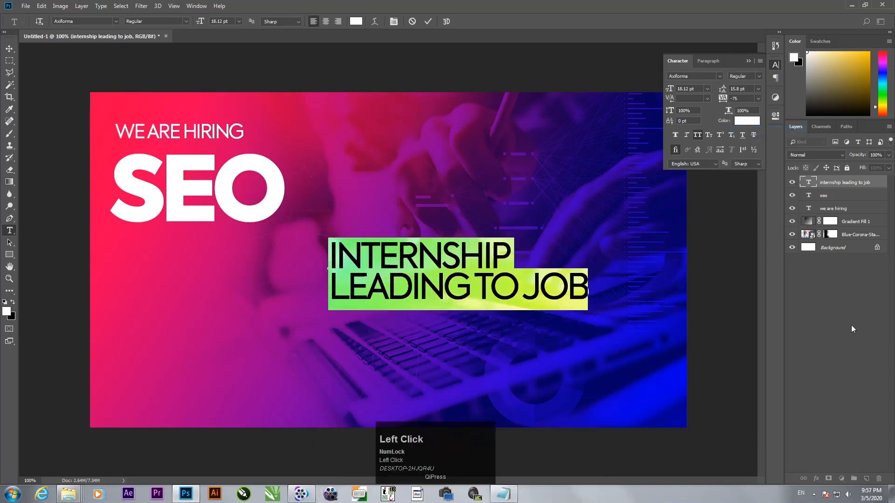
Place the "internship leading to job" text directly below SEO, aligned with its left edge
left_click(833, 315)
key("v")
left_click_drag(422, 285, 201, 276)
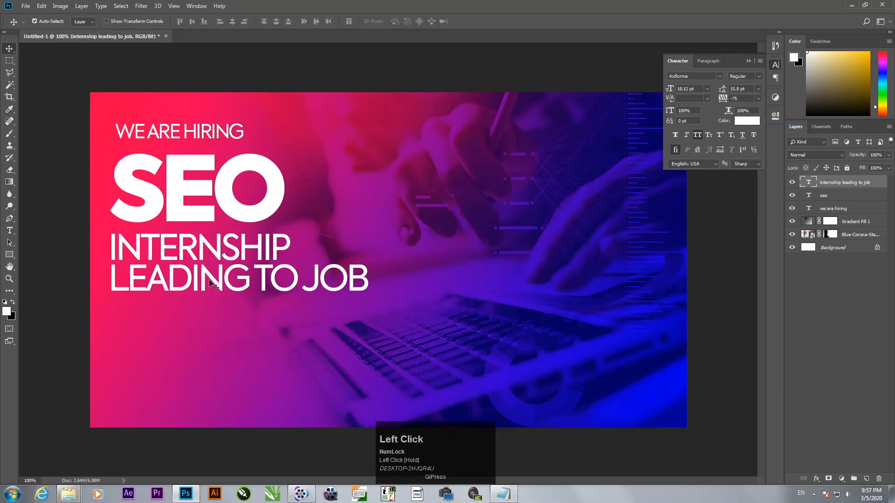
Set the SEO text's tracking to -50
key("t")
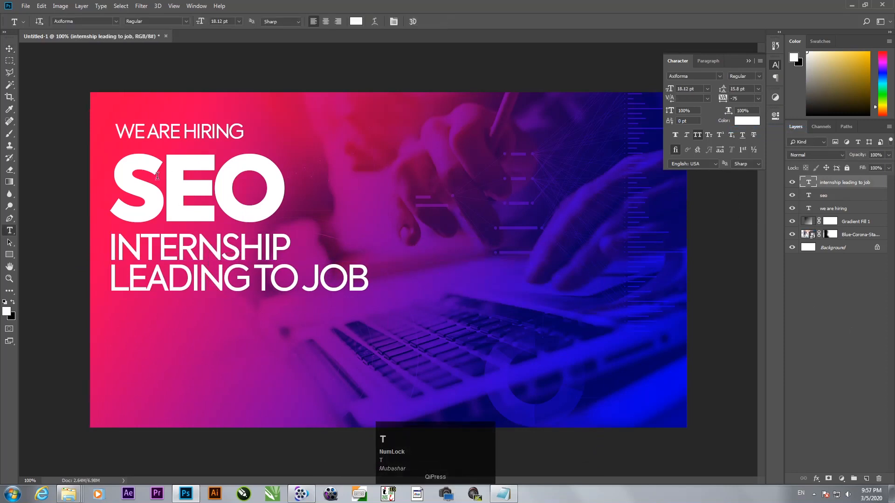
left_click_drag(123, 171, 273, 174)
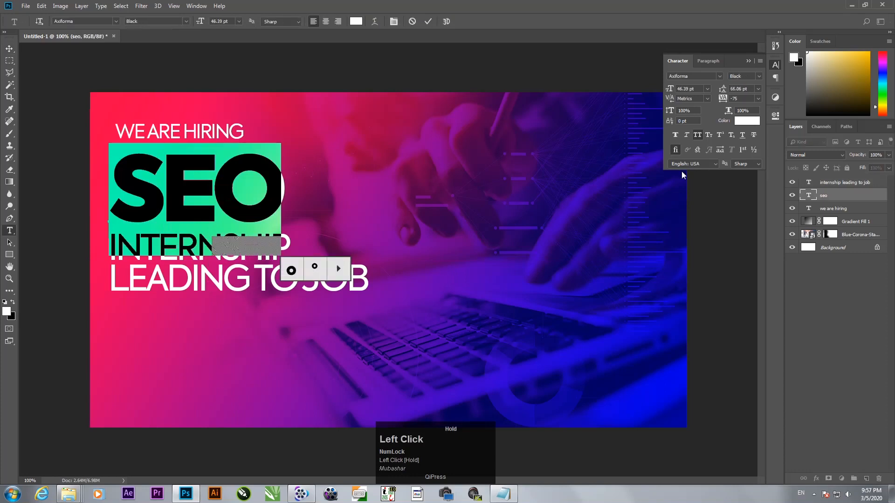
left_click(812, 198)
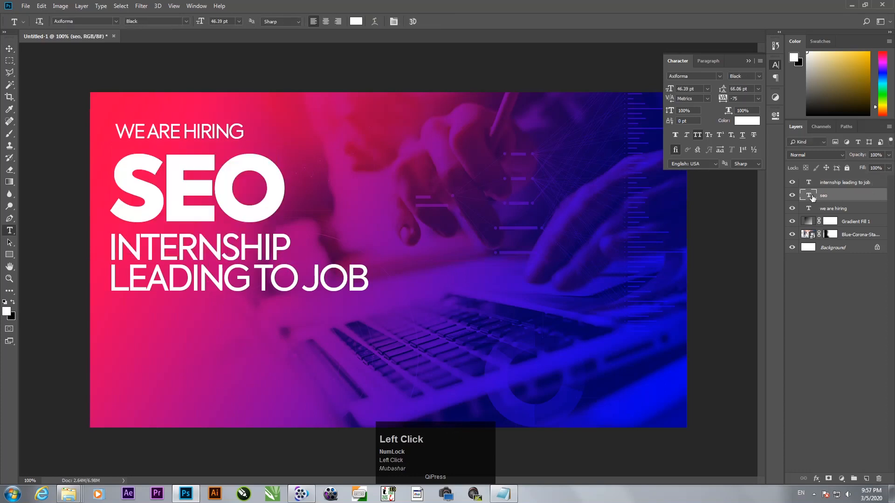
left_click(757, 98)
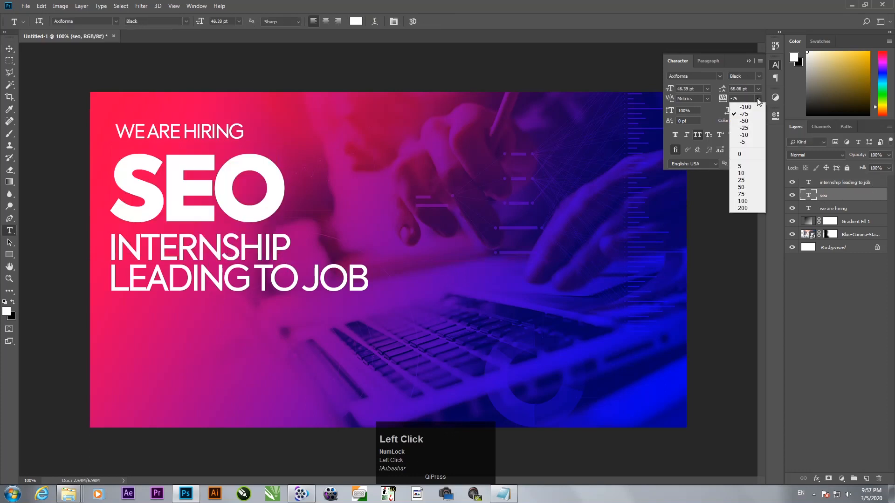
left_click(746, 125)
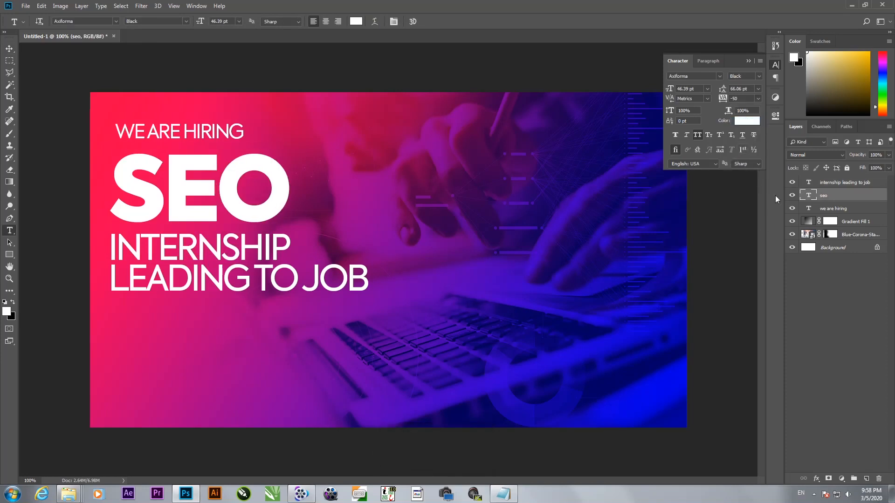
left_click(823, 261)
Set the font style of the word "job" in the "internship leading to job" text to Bold
left_click(838, 187)
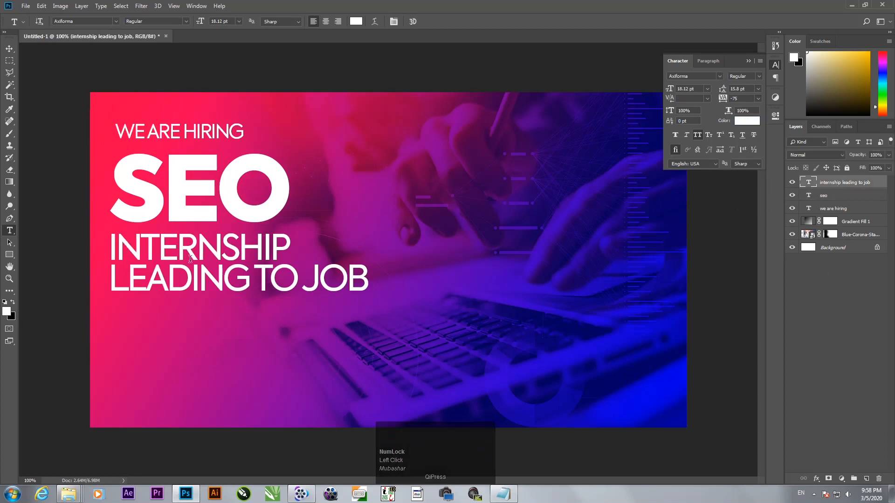
left_click_drag(298, 276, 372, 270)
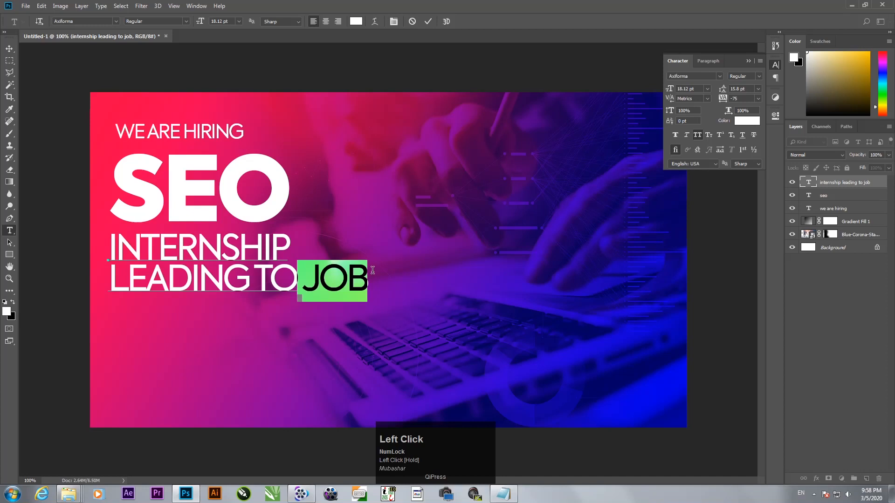
left_click(762, 76)
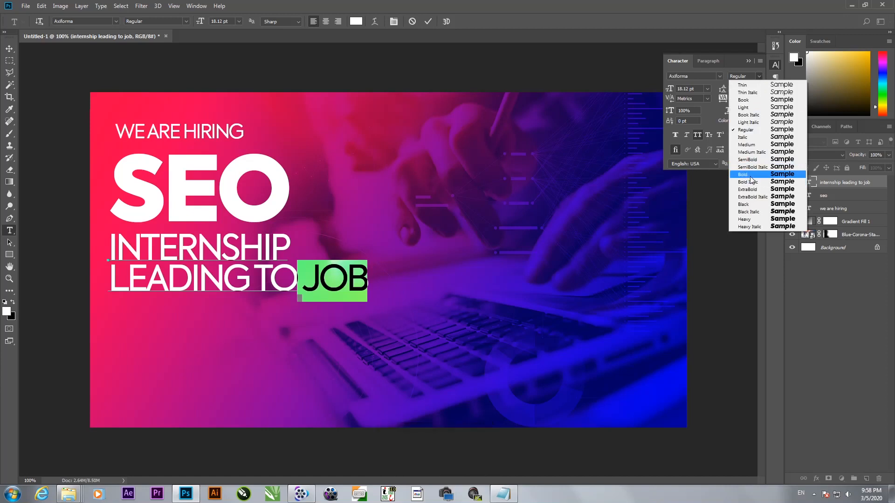
left_click(752, 180)
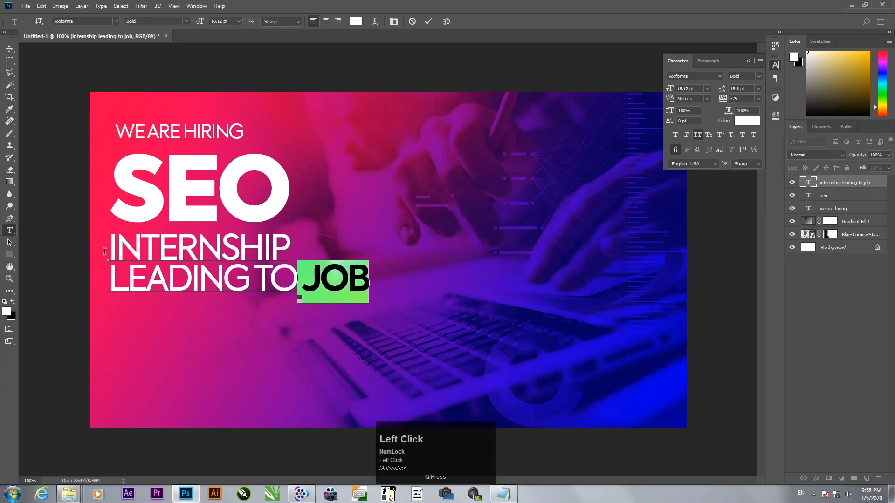
left_click(111, 237)
left_click_drag(112, 238, 366, 277)
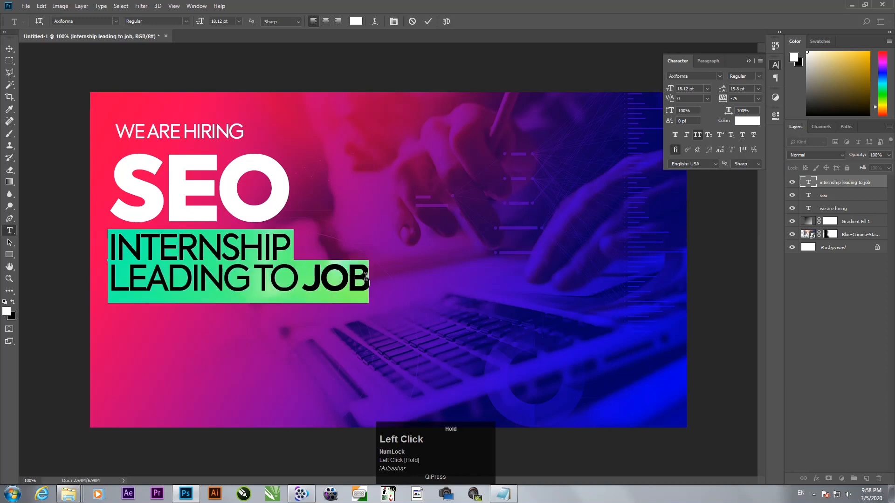
left_click(849, 286)
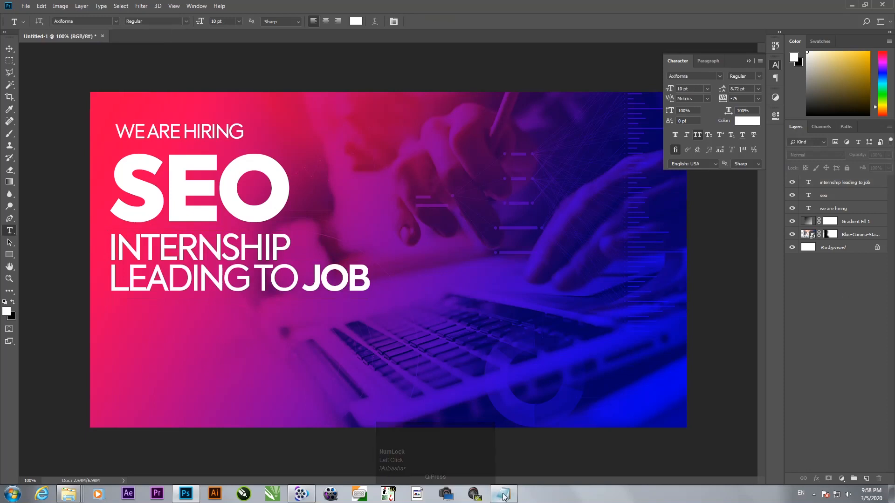
Draw a horizontal divider line about 678 px long and 1 px thick under the "internship leading to job" text and fill it white
left_click_drag(7, 255, 46, 291)
left_click_drag(110, 302, 428, 302)
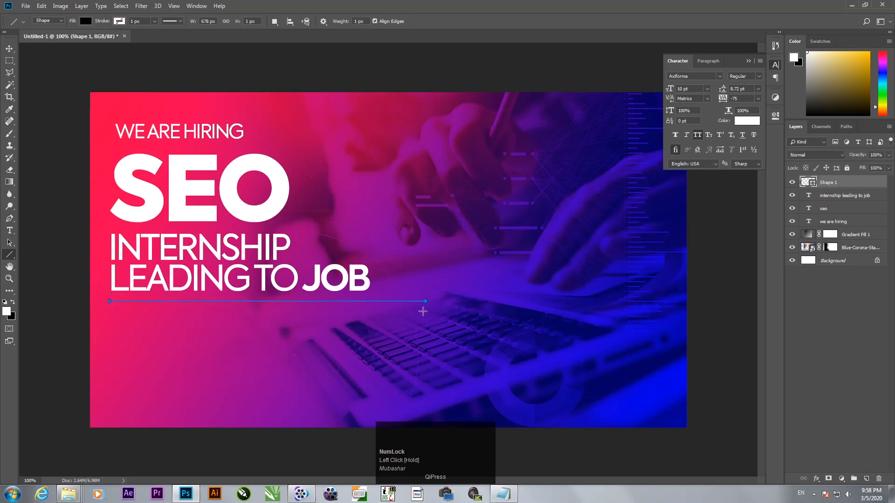
double_click(813, 184)
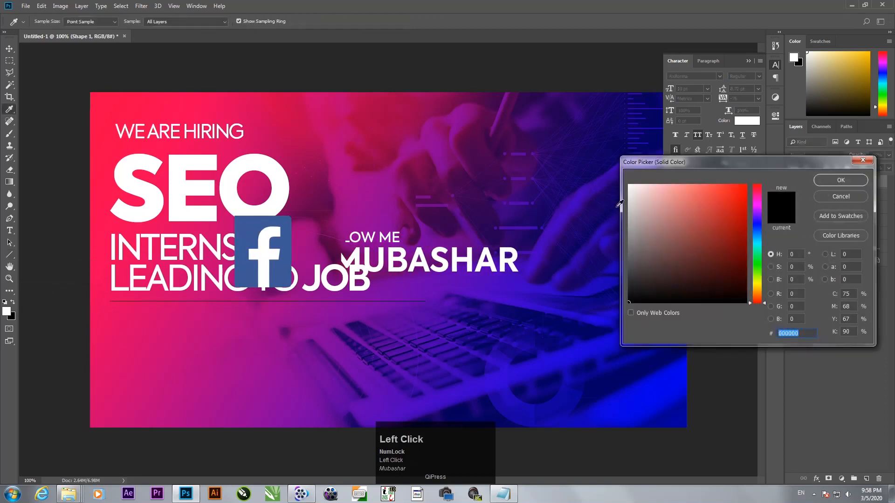
left_click(841, 180)
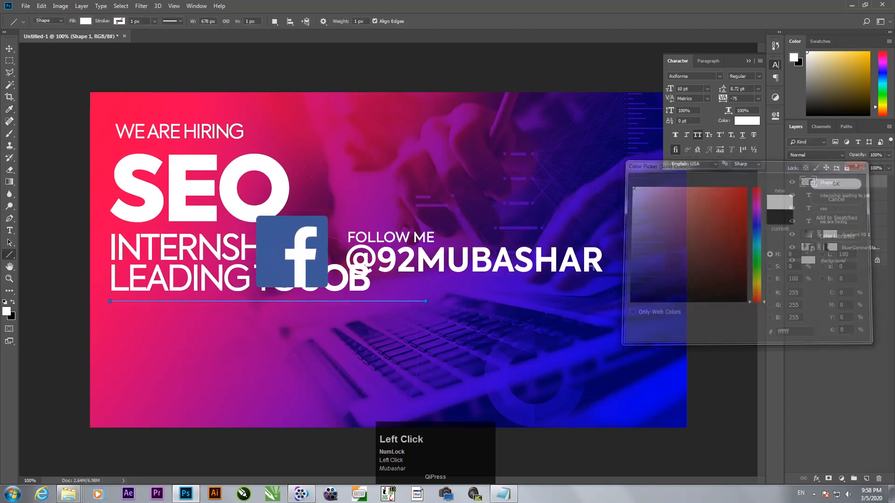
key("Down")
left_click(819, 301)
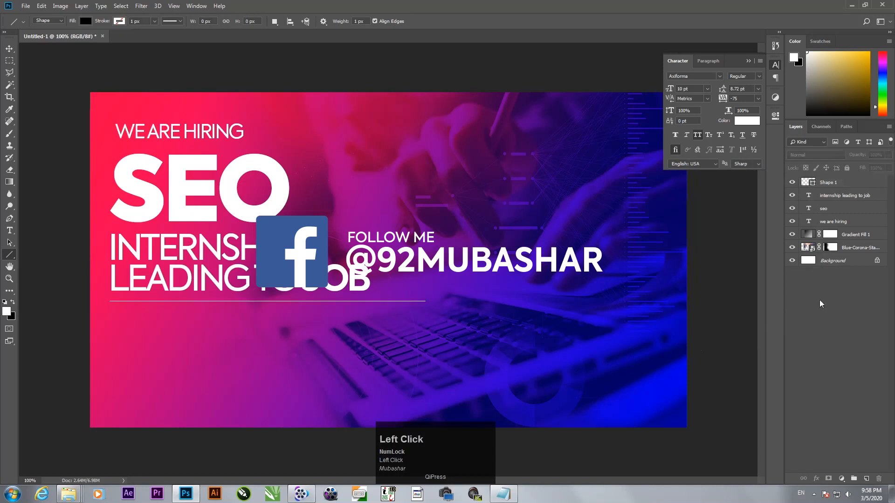
Nudge the white divider line slightly down, away from the "internship leading to job" text
left_click(9, 47)
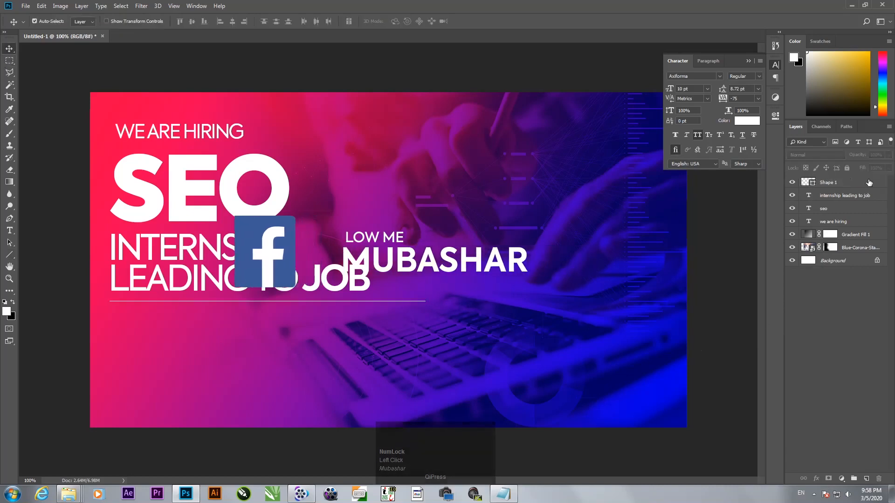
left_click(822, 183)
key("Down")
key("Down")
key("Down")
key("Down")
key("Down")
key("Down")
key("Down")
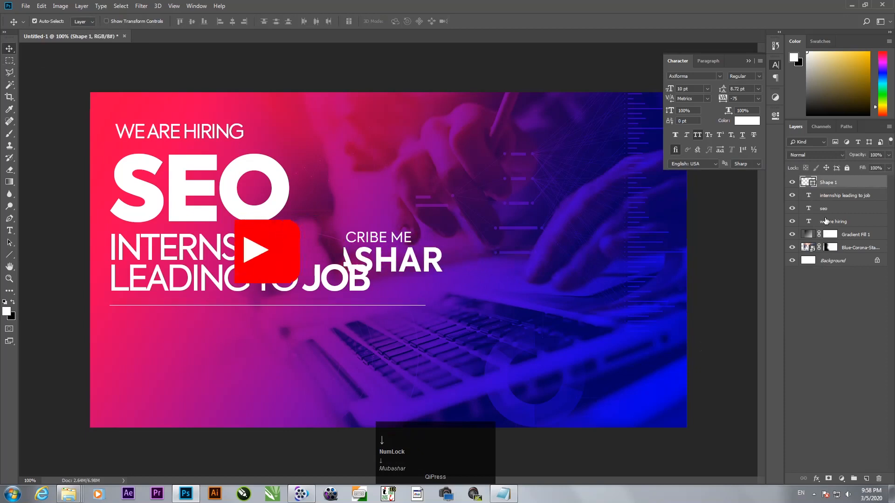
left_click(847, 294)
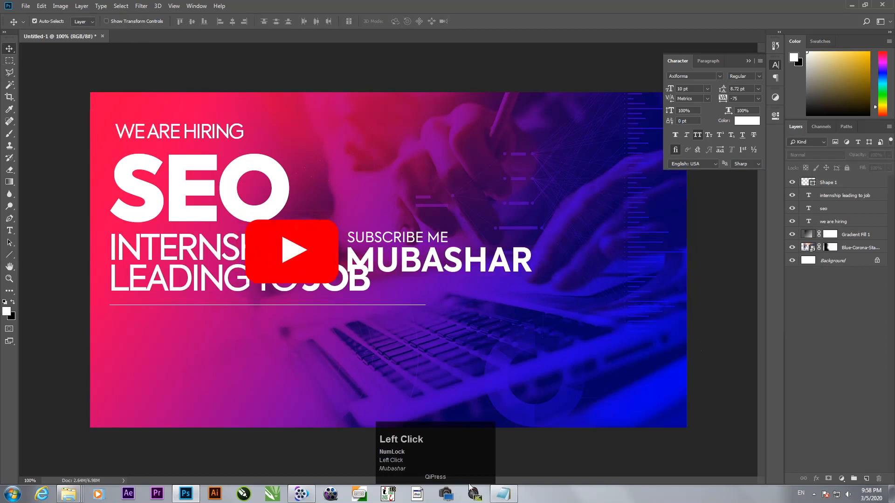
Copy "Part time (9am-2pm)" from the SEO Notepad file into a new text line in Photoshop, placed below the divider line
left_click(513, 493)
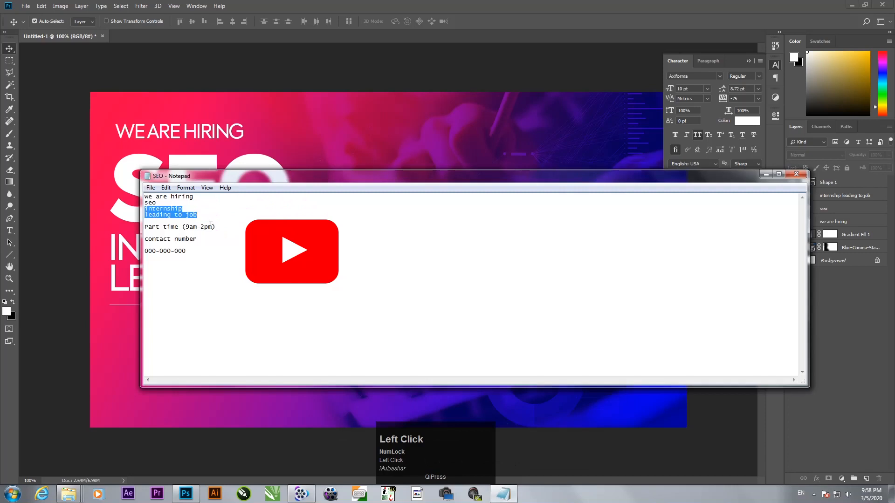
left_click_drag(218, 227, 146, 228)
right_click(155, 227)
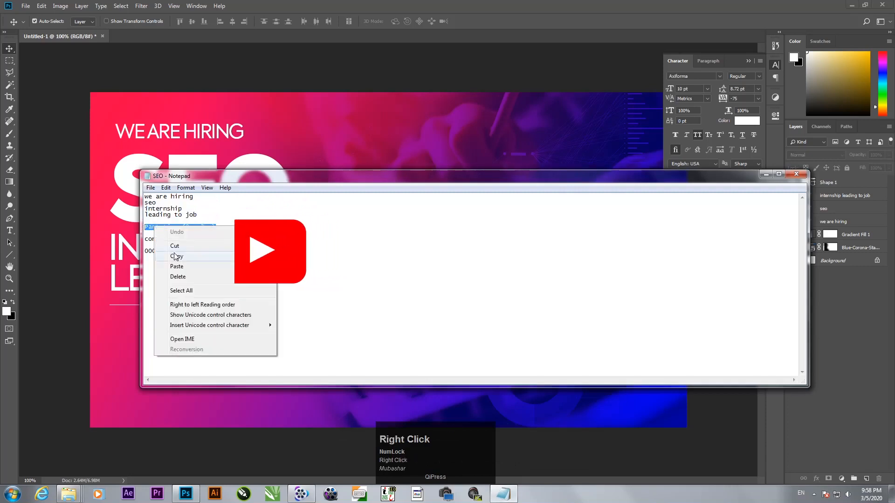
left_click(175, 257)
left_click(766, 174)
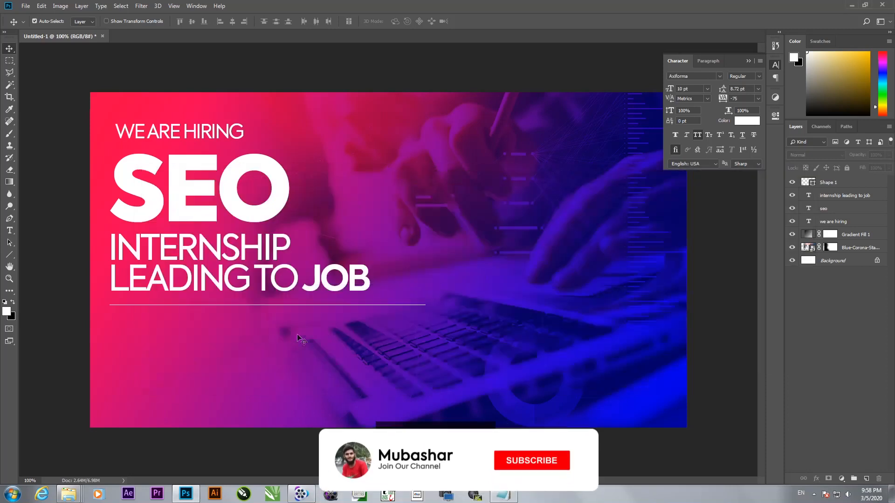
key("t")
left_click(288, 332)
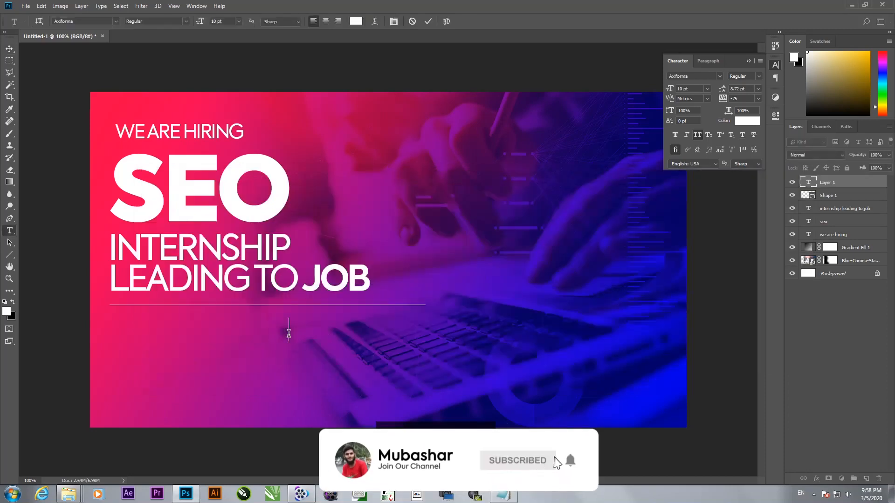
key("ctrl+v")
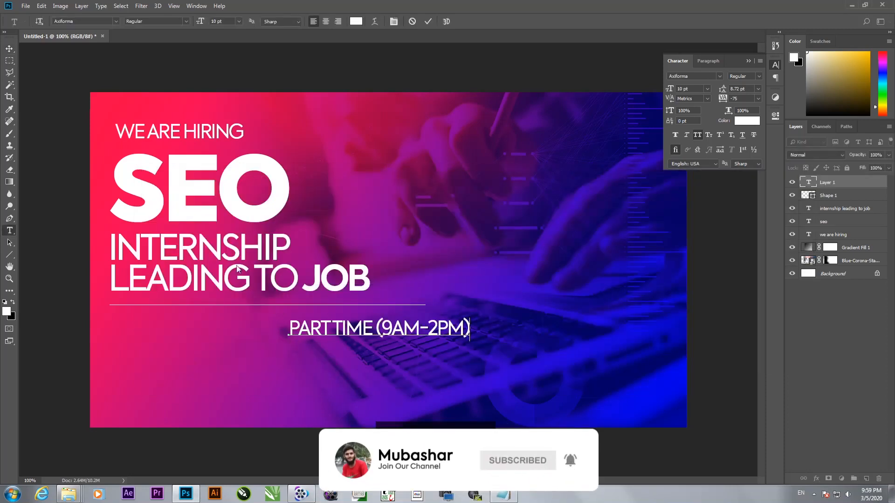
left_click(10, 49)
left_click_drag(364, 334, 344, 349)
Turn off All Caps for the words "Part time" and capitalize them as "Part Time"
key("t")
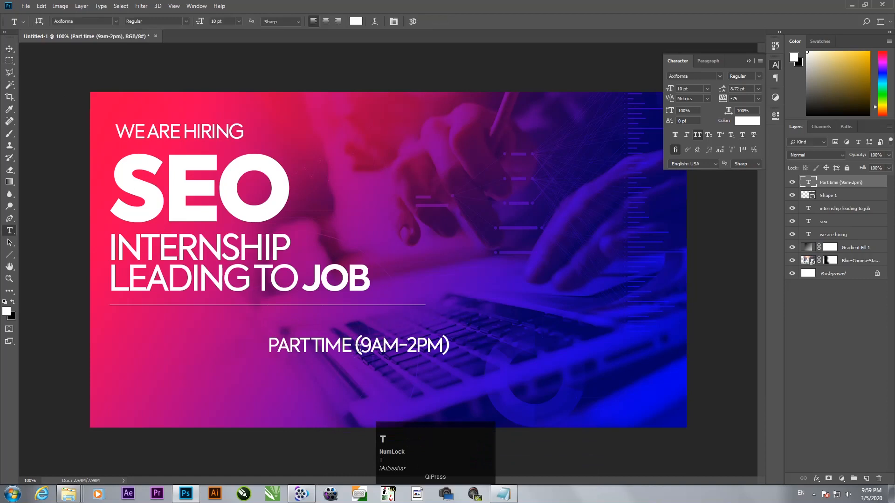
left_click_drag(353, 346, 345, 303)
left_click(697, 135)
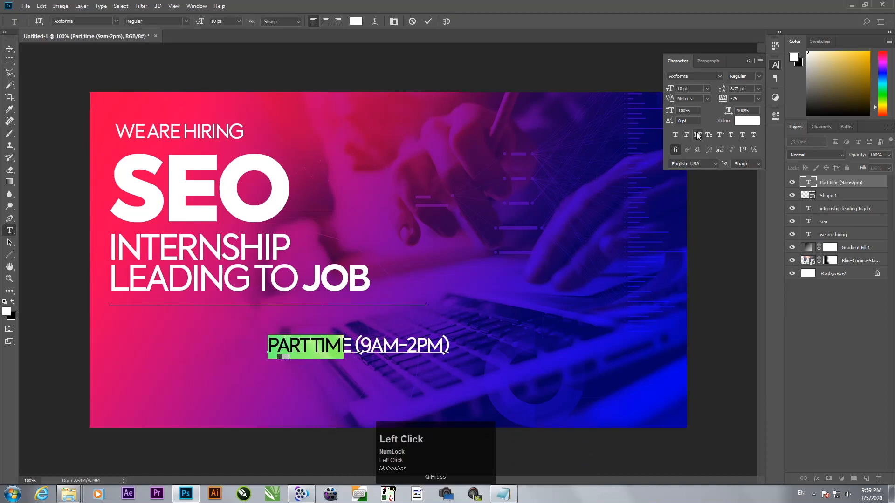
left_click_drag(308, 345, 308, 343)
type("T")
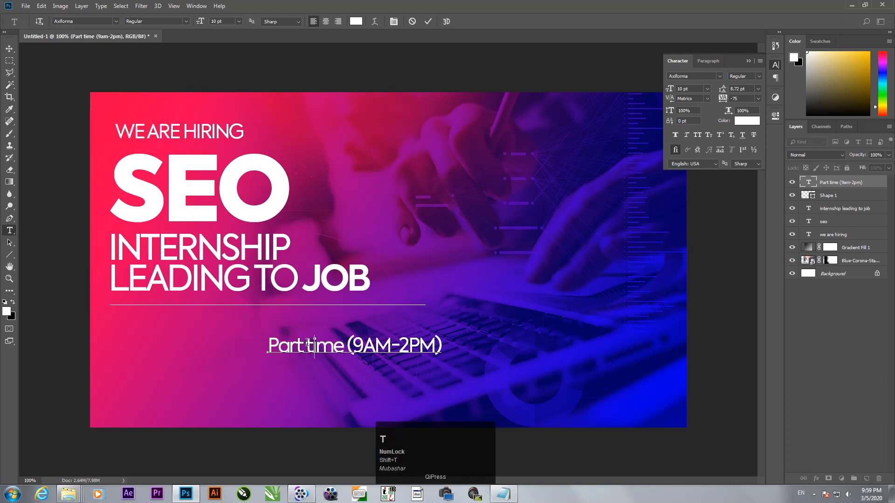
left_click_drag(281, 340, 269, 345)
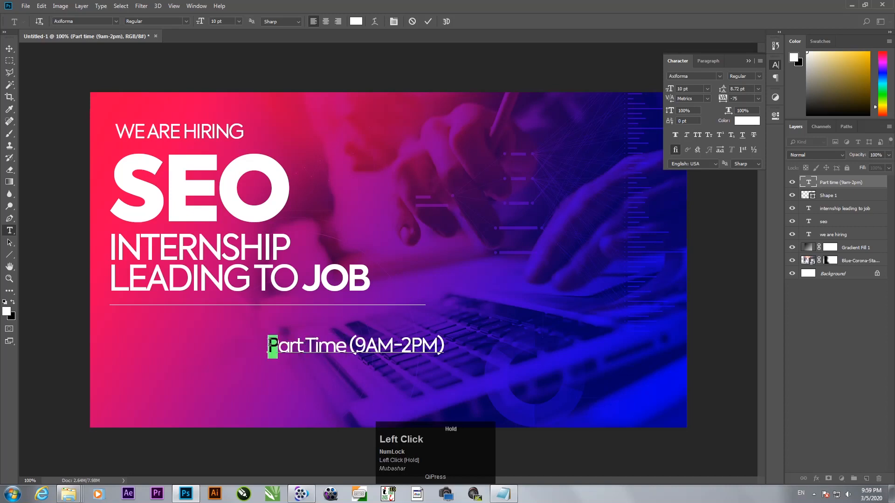
key("shift")
type("P")
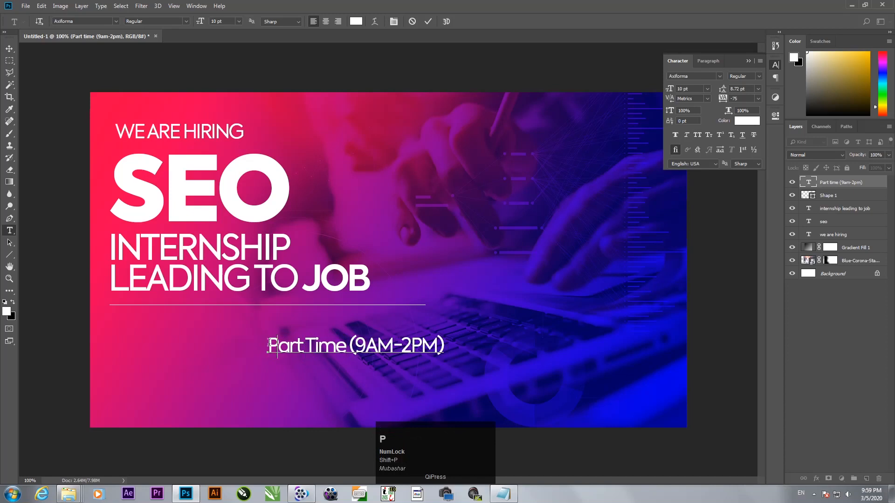
left_click(10, 49)
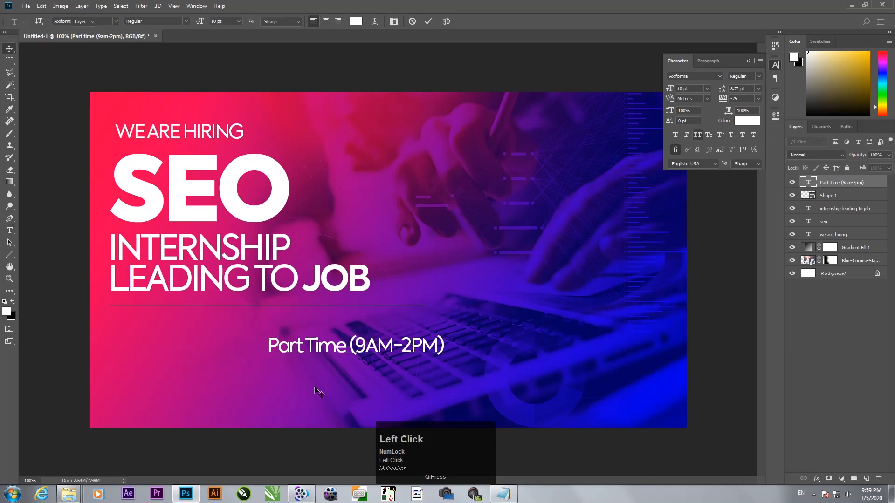
Set the Part Time text's tracking to -50 and place it below the divider, aligned with the divider's left end
left_click_drag(318, 350, 270, 361)
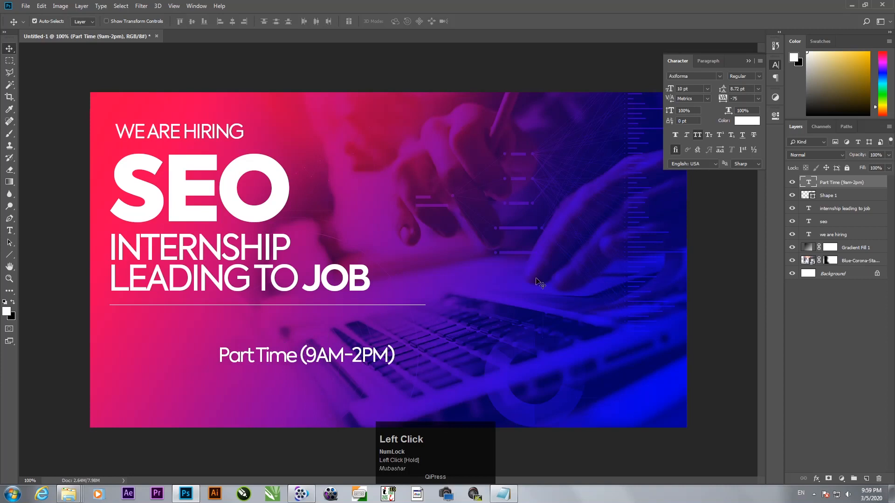
left_click(759, 98)
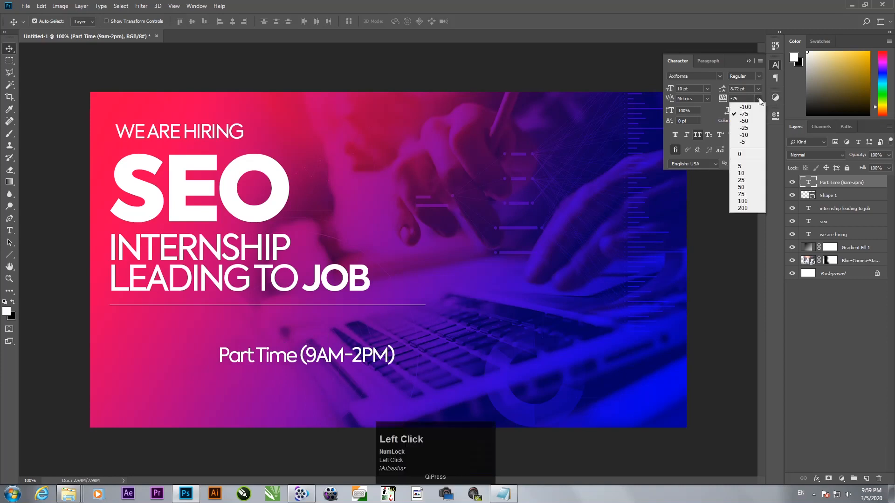
left_click(745, 121)
left_click_drag(288, 359, 179, 345)
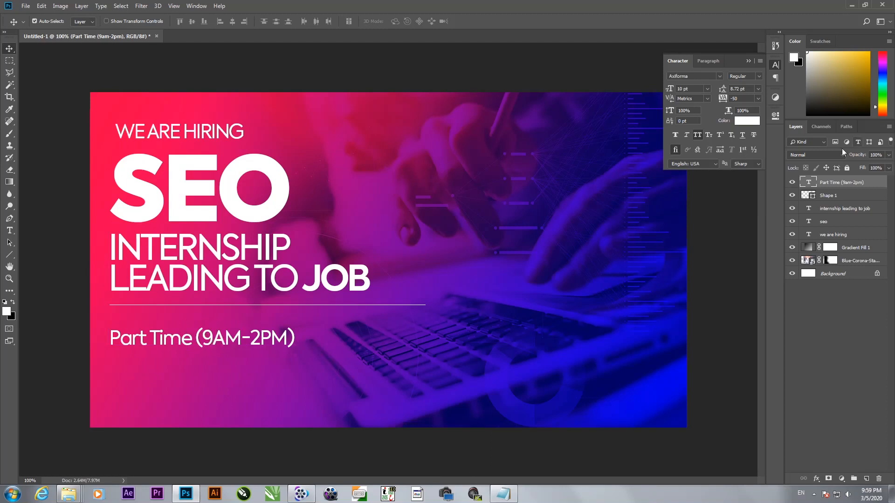
Set the font style of "9AM-2PM" in the Part Time text to Bold
double_click(809, 181)
left_click_drag(202, 335, 289, 335)
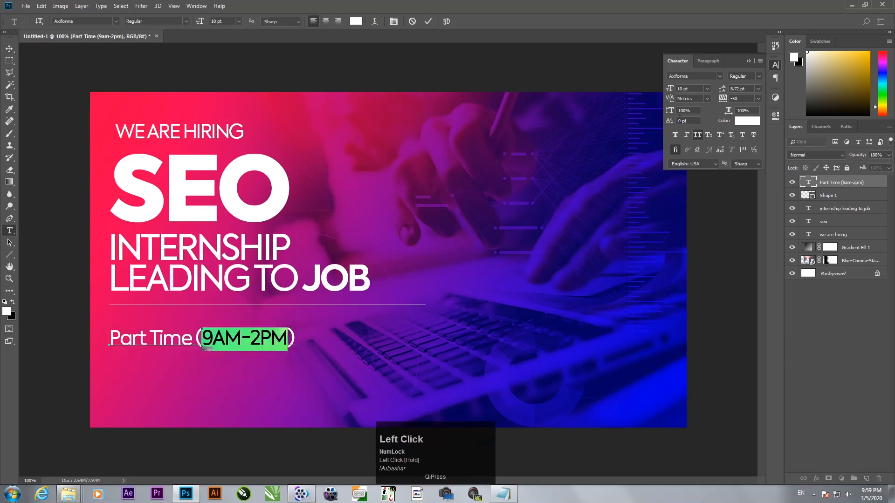
left_click(759, 77)
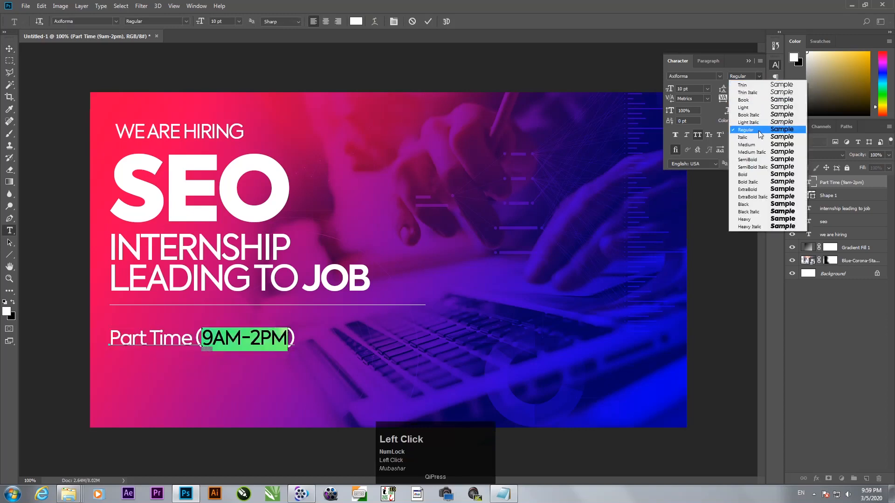
left_click(768, 175)
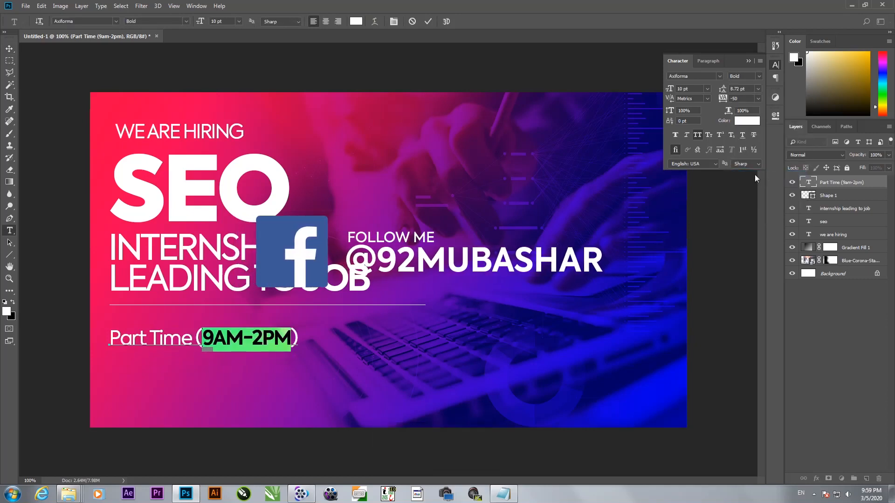
left_click(855, 322)
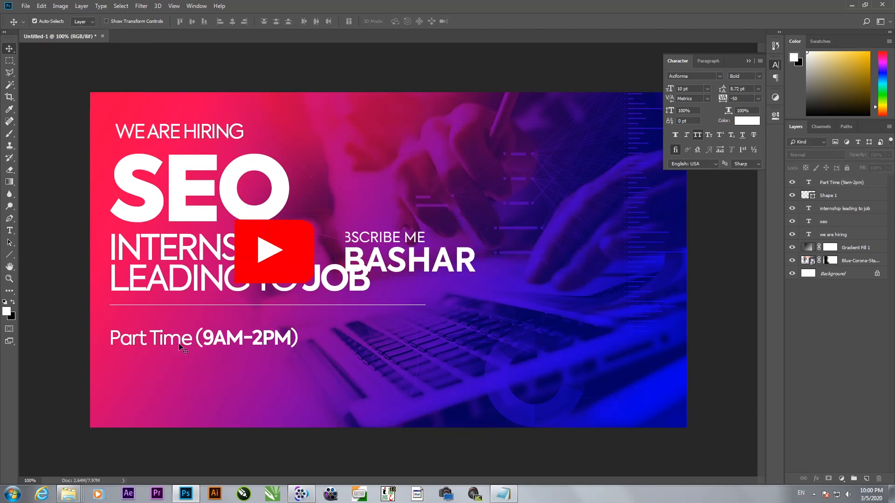
Nudge the "Part Time (9AM-2PM)" text up, closer to the divider line
key("Num_Lock")
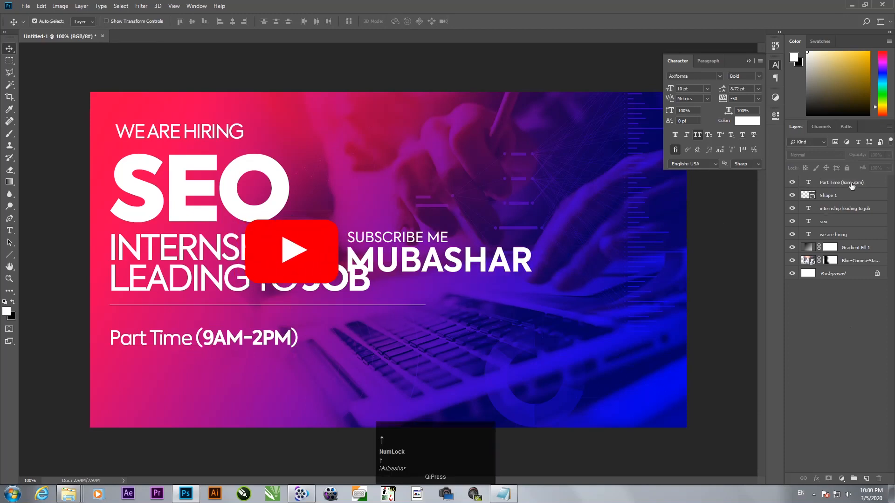
left_click(839, 183)
key("Up")
key("Up")
key("Up")
key("Up")
key("Up")
key("Up")
key("Up")
key("Up")
key("Up")
key("Up")
key("Up")
key("Up")
key("Up")
key("Up")
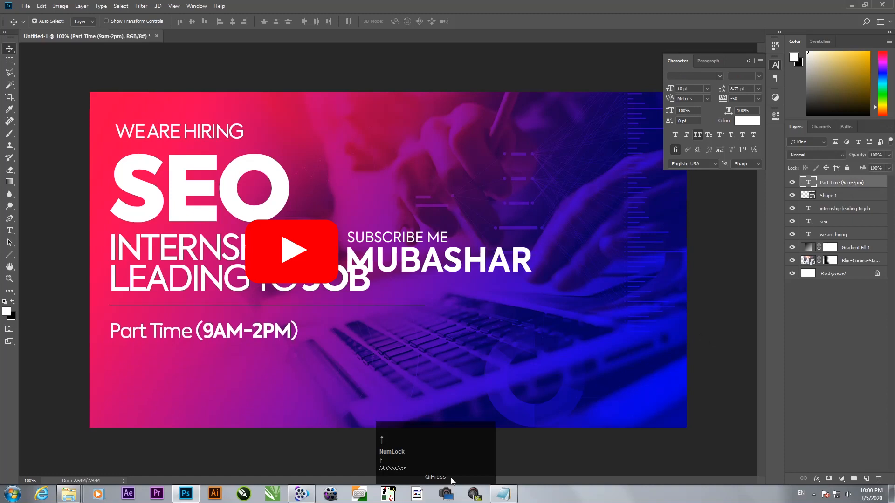
Switch to the SEO text file in Notepad, copy the line "contact number", and return to Photoshop
left_click(504, 494)
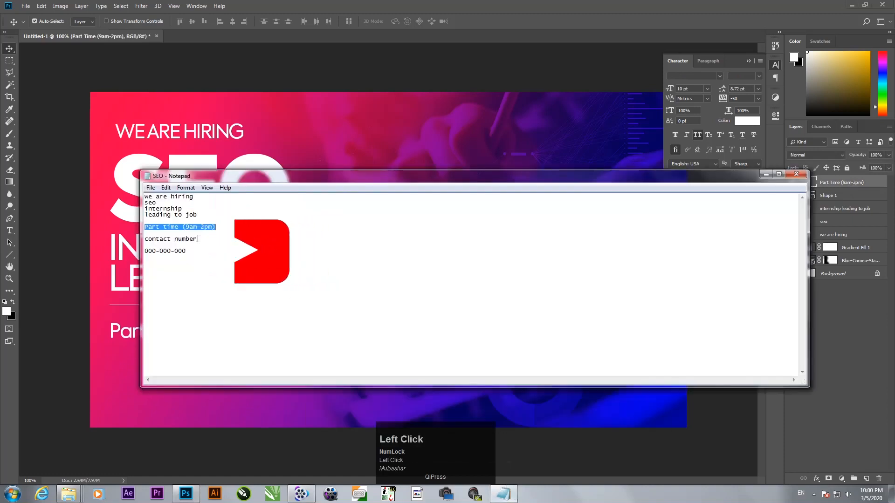
left_click_drag(197, 239, 145, 239)
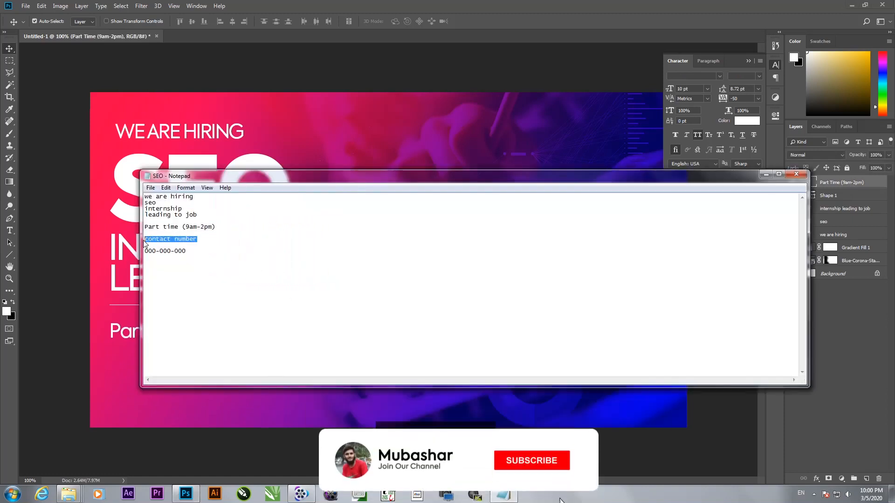
right_click(146, 242)
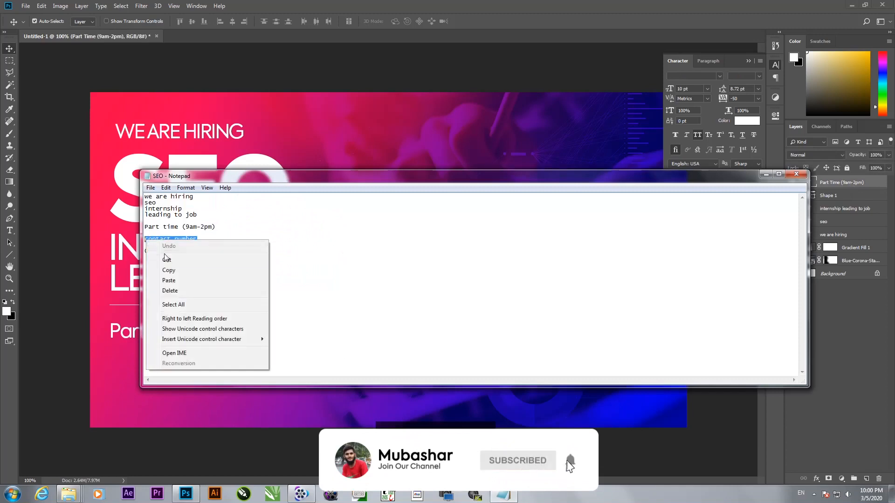
left_click(169, 271)
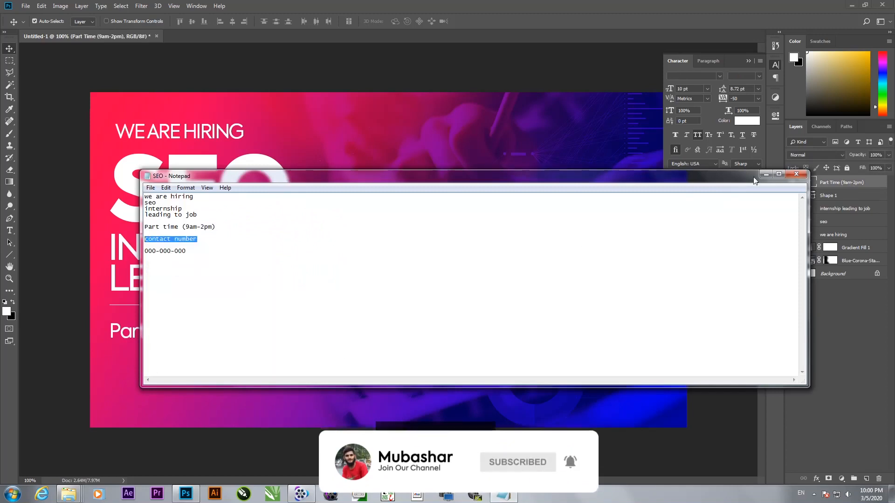
left_click(767, 173)
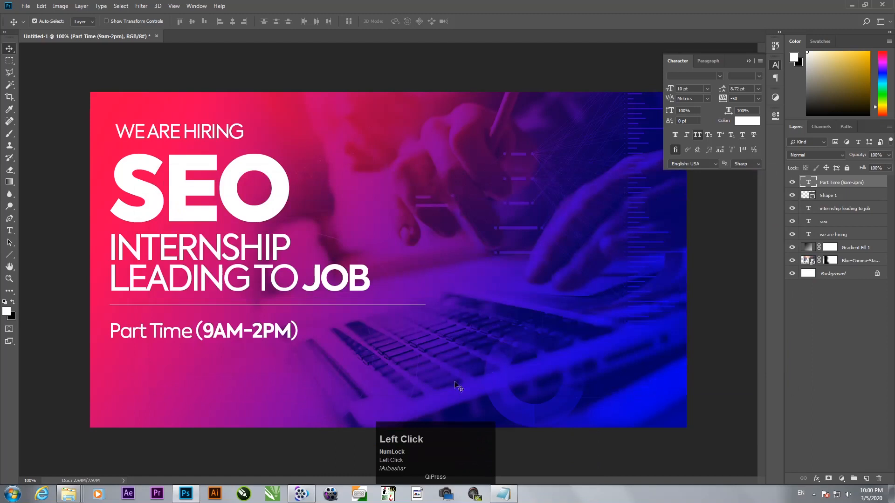
Paste "contact number" as a new text layer over the laptop and move it up beside the divider line's right end
key("t")
left_click(471, 365)
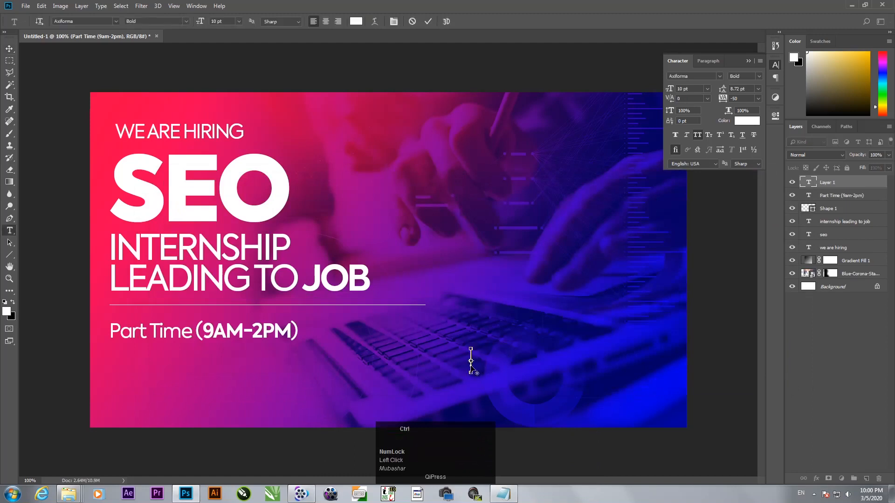
key("ctrl+v")
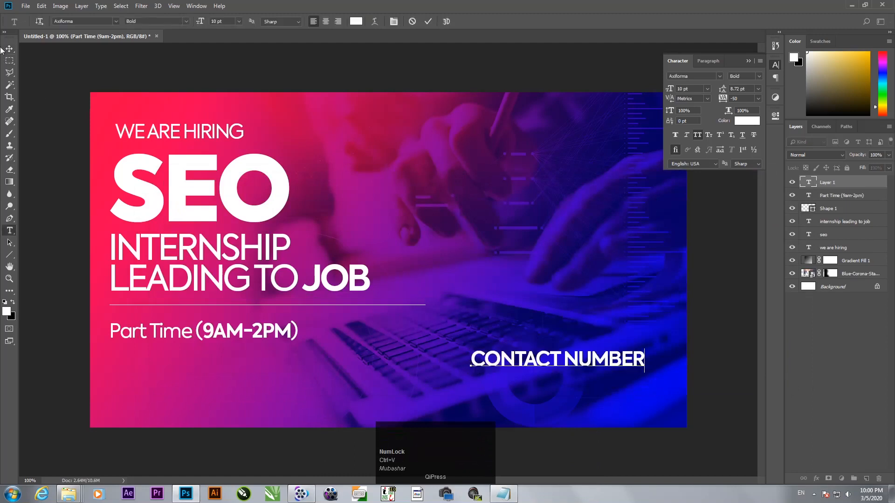
left_click(9, 48)
left_click_drag(561, 358, 536, 313)
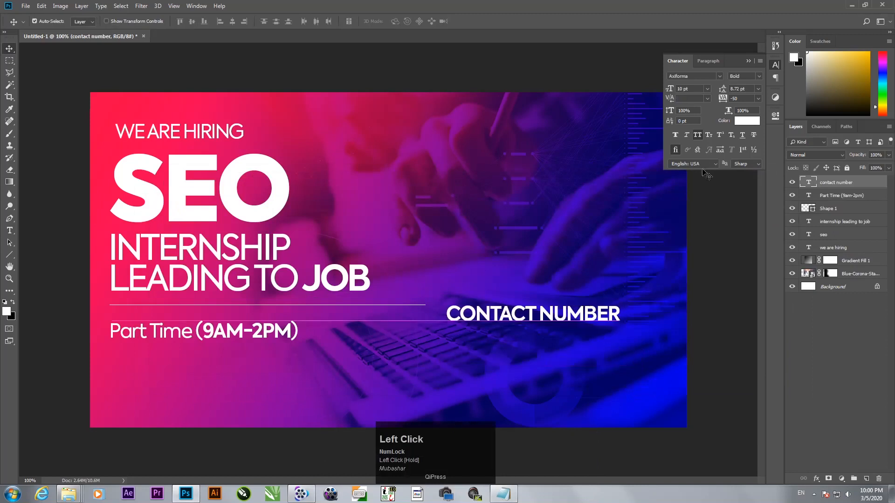
Turn off All Caps for the contact text, capitalize it as "Contact Number", and place it lower over the laptop
left_click(696, 133)
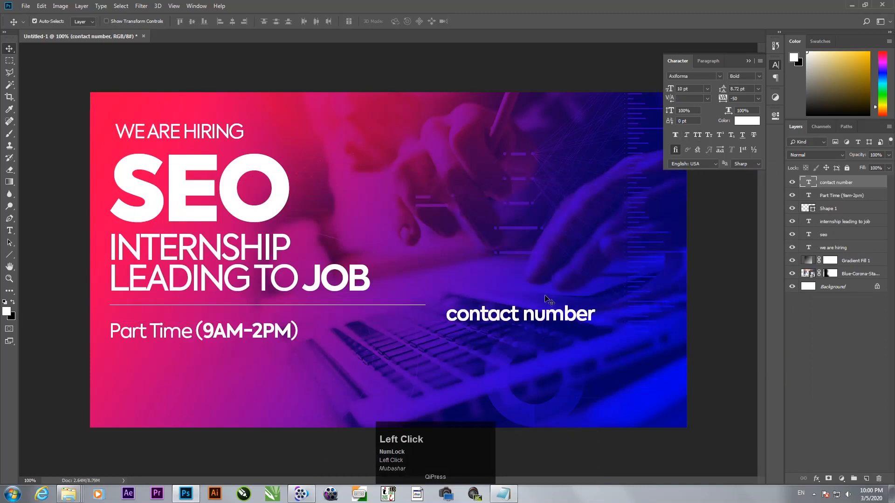
mouse_move(540, 320)
left_mouse_down()
mouse_move(546, 336)
mouse_move(530, 326)
left_mouse_up()
key("t")
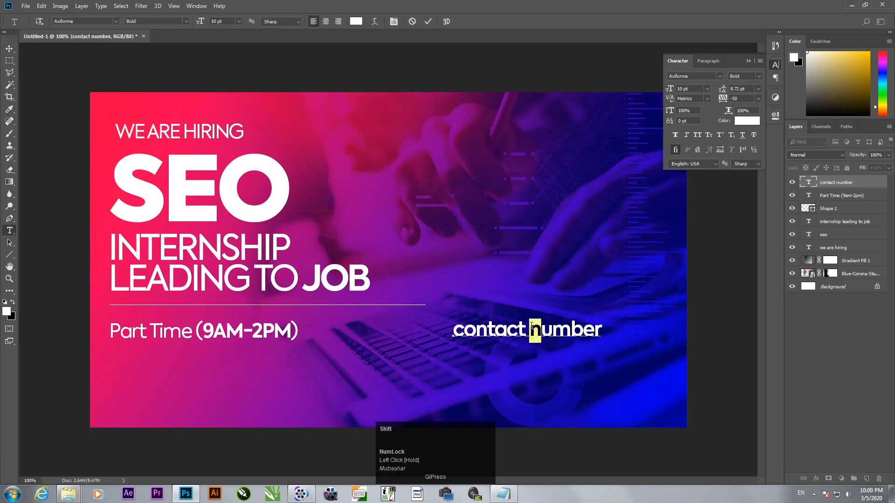
type("N")
left_click_drag(469, 331, 457, 331)
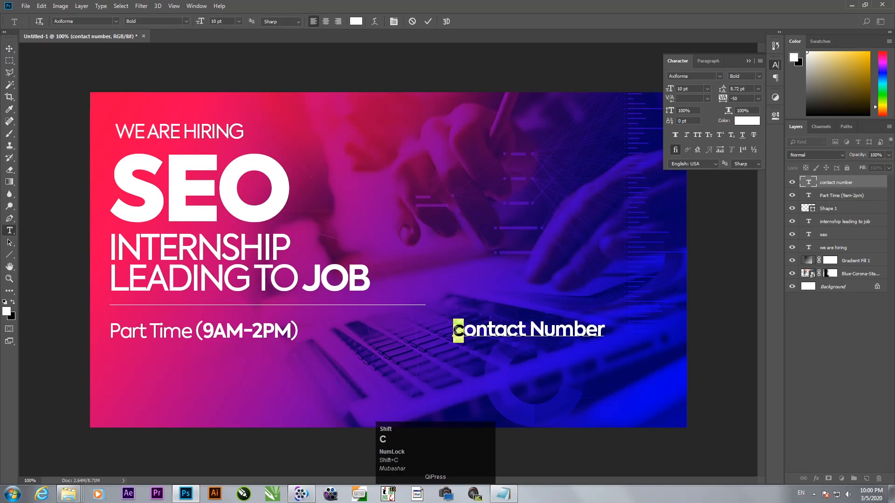
type("C")
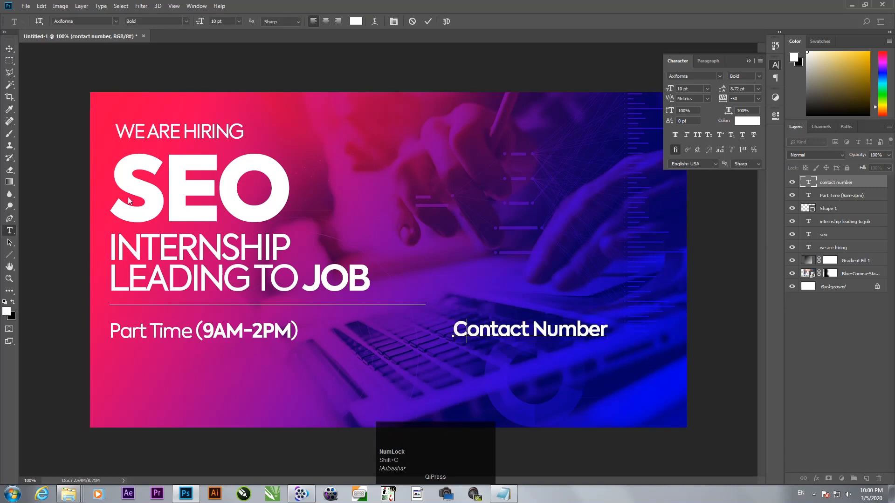
left_click(8, 47)
left_click_drag(561, 334, 559, 355)
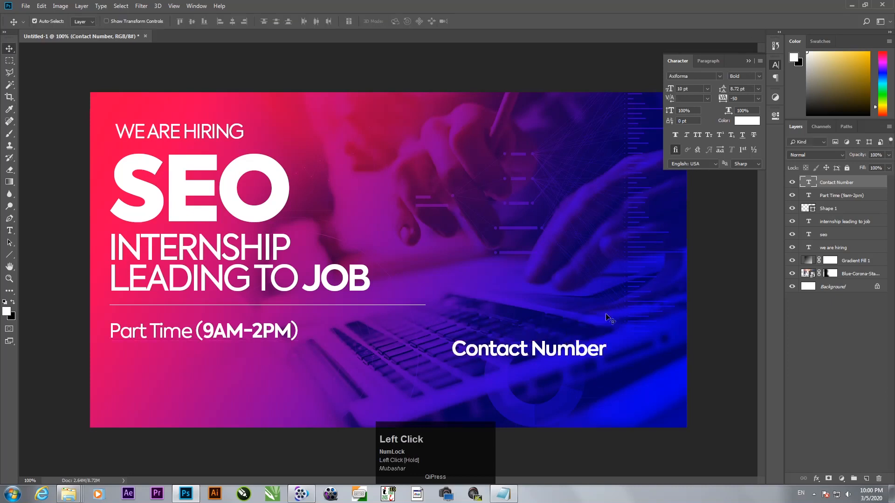
Set the Contact Number text to Medium style at 7 pt and place it near the banner's lower-right corner
left_click(759, 75)
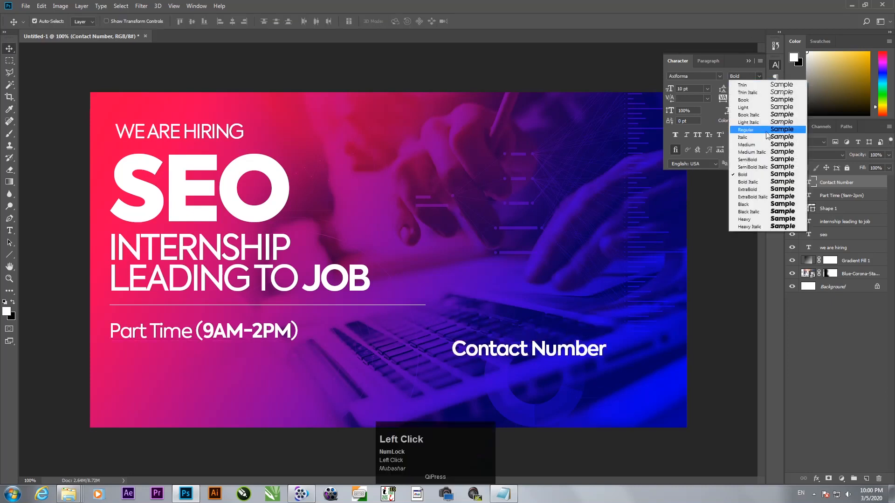
left_click(757, 145)
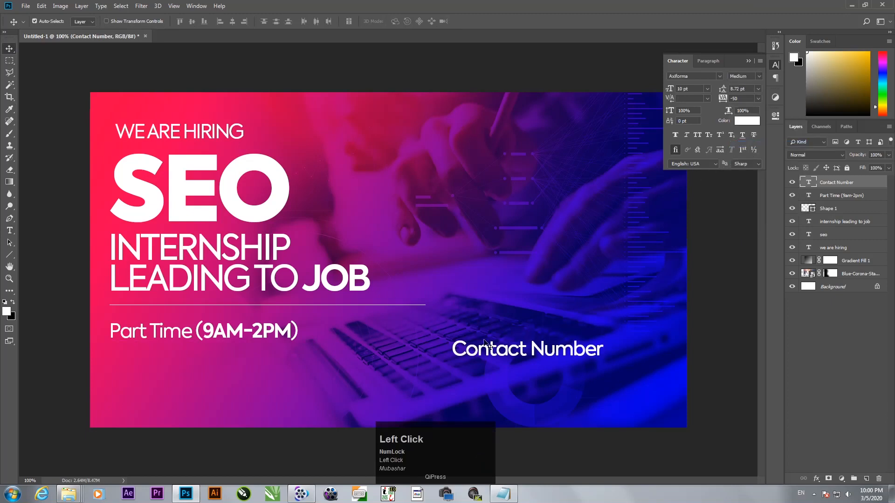
left_click_drag(500, 363, 517, 378)
left_click_drag(697, 88, 620, 90)
key("Return")
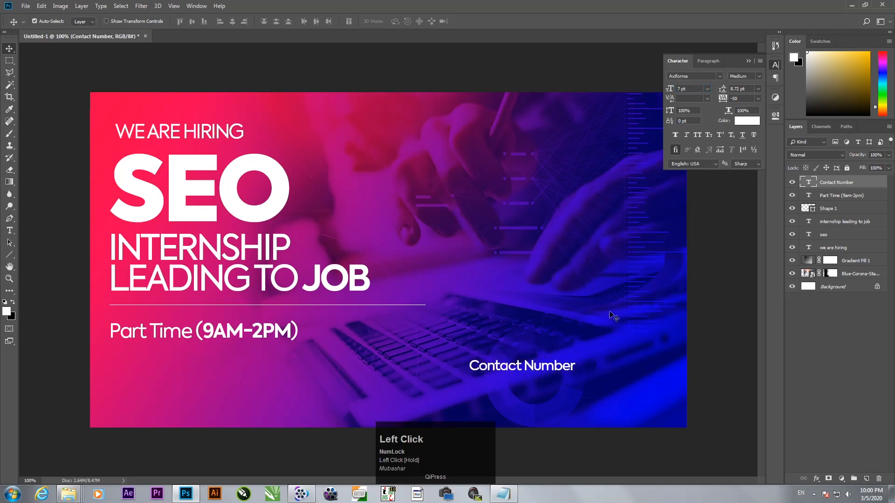
left_click_drag(545, 368, 651, 386)
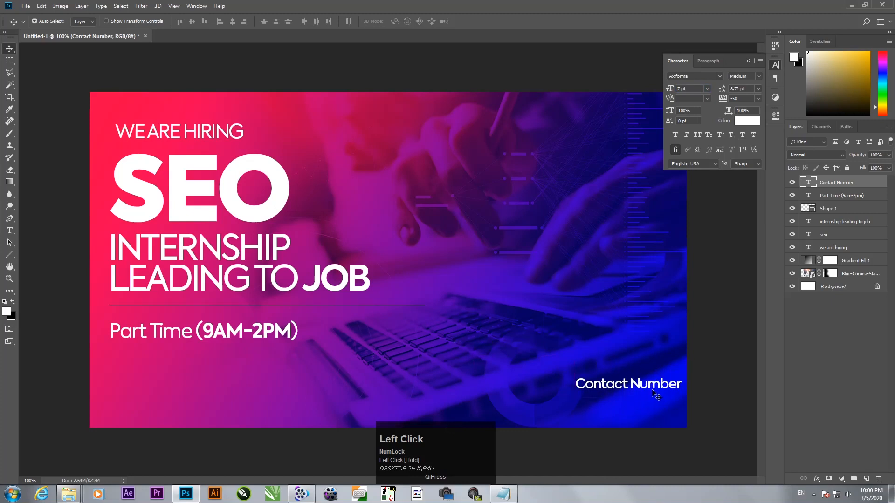
left_click(505, 397)
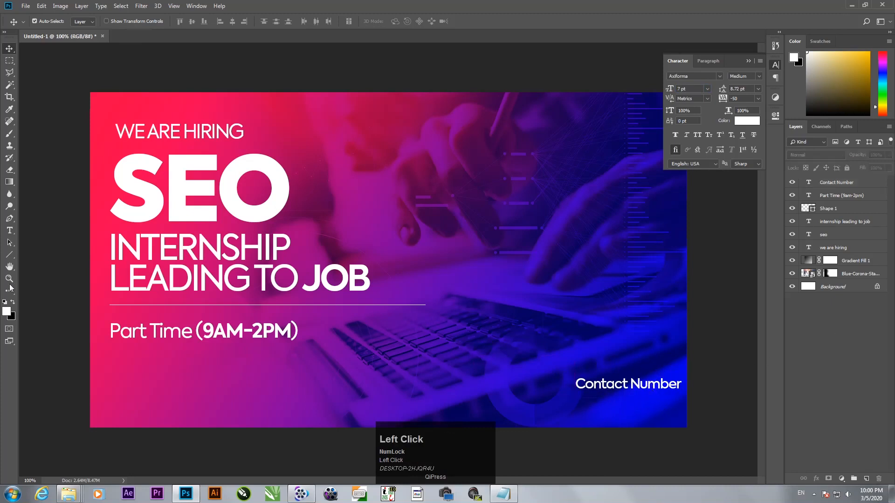
Draw a horizontal line 1 px thick and about 316 px long under the Contact Number text and fill it with white ffffff
left_click(9, 254)
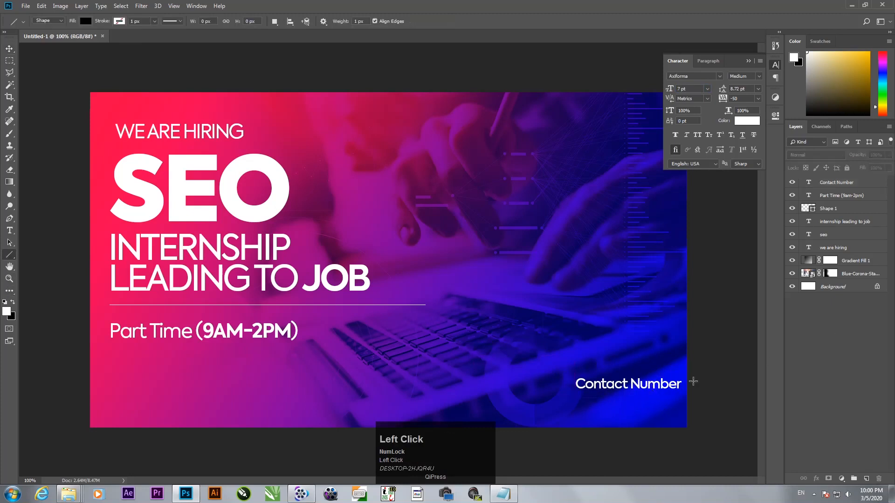
left_click_drag(683, 393, 536, 392)
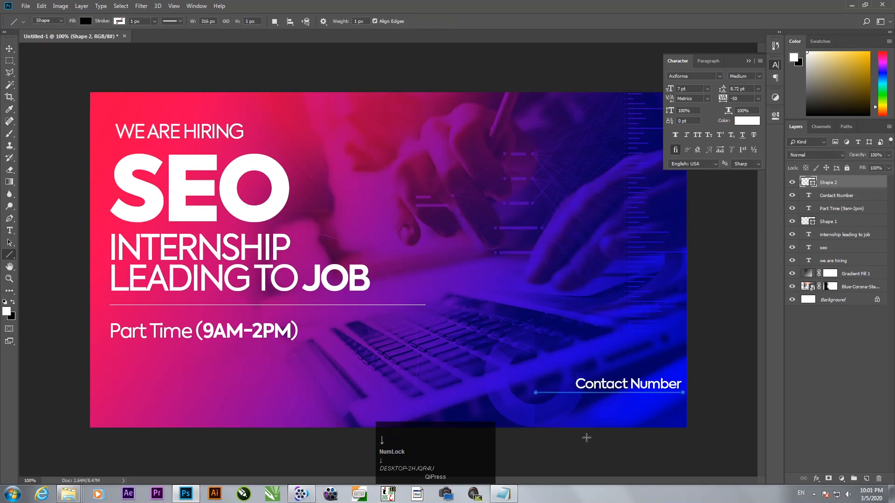
double_click(814, 186)
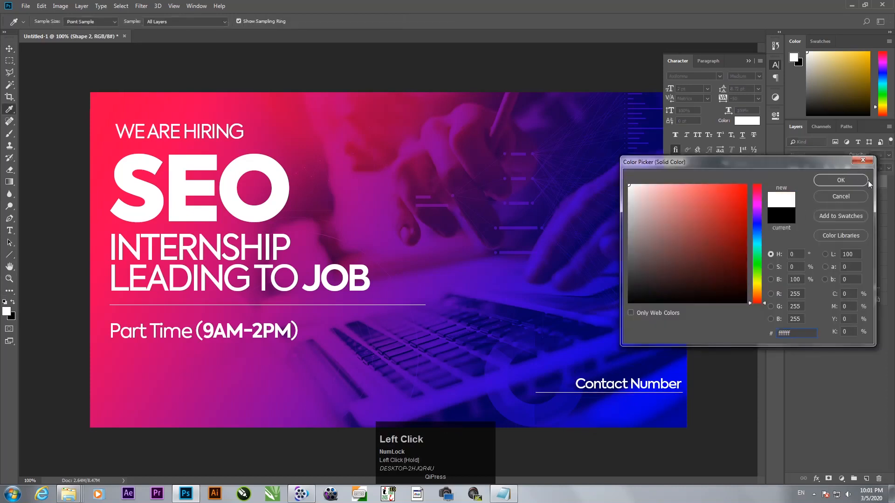
left_click(866, 181)
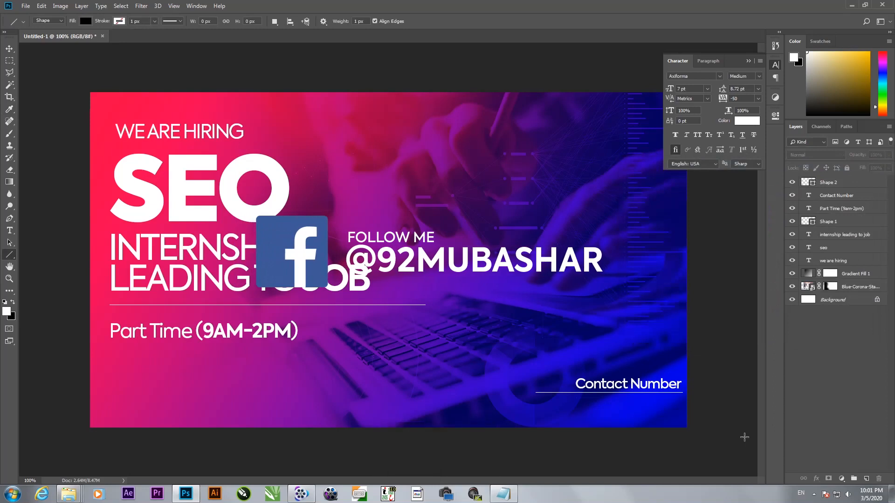
Nudge the Shape 2 line down slightly, away from the Contact Number text
left_click(842, 182)
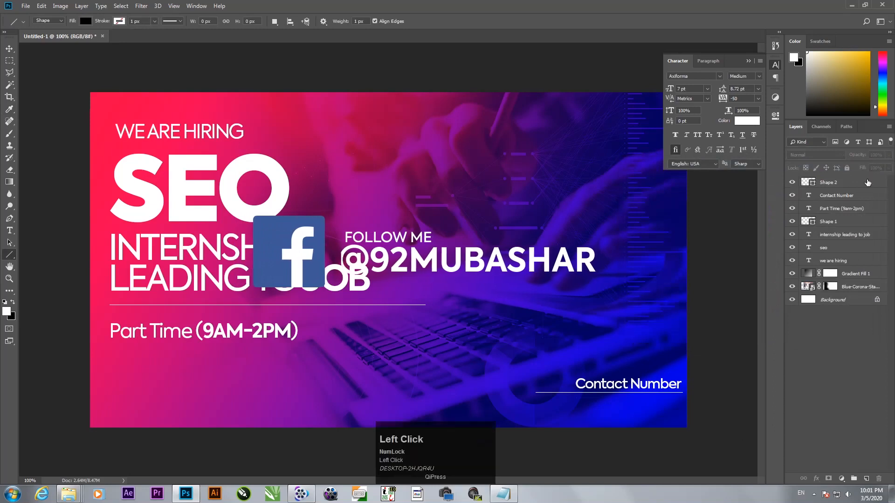
key("Down")
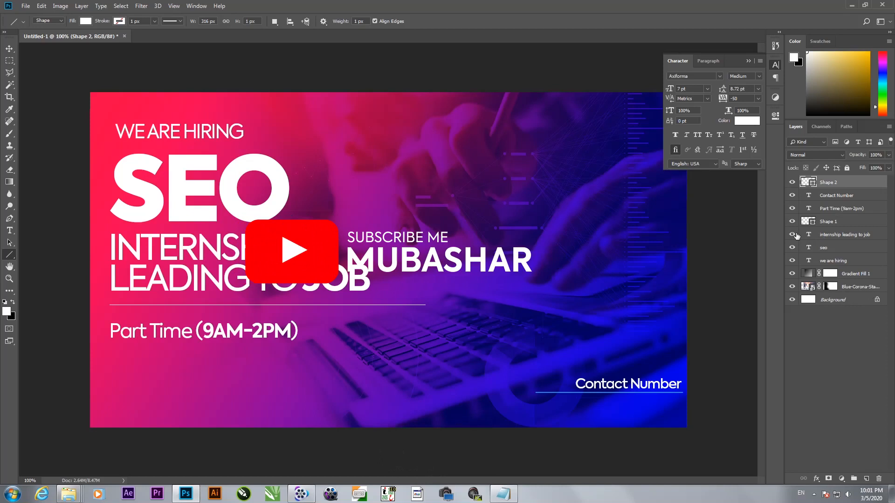
key("Down")
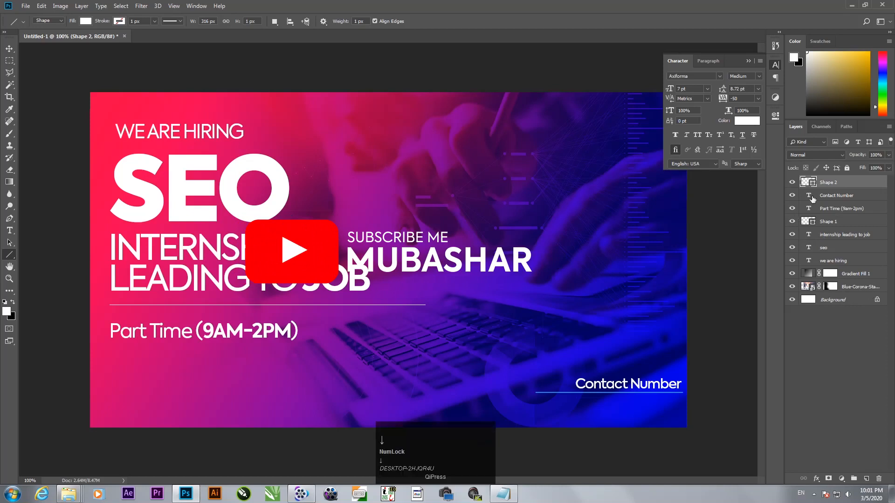
left_click(819, 331)
key("v")
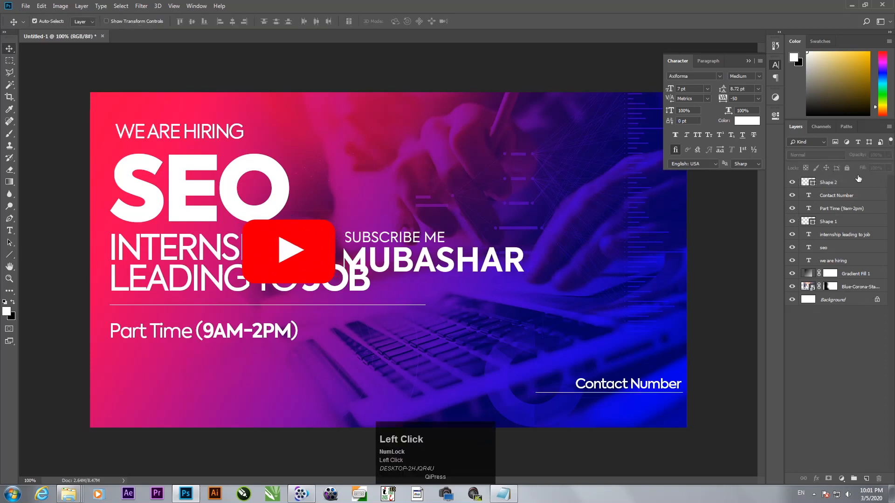
left_click(859, 182)
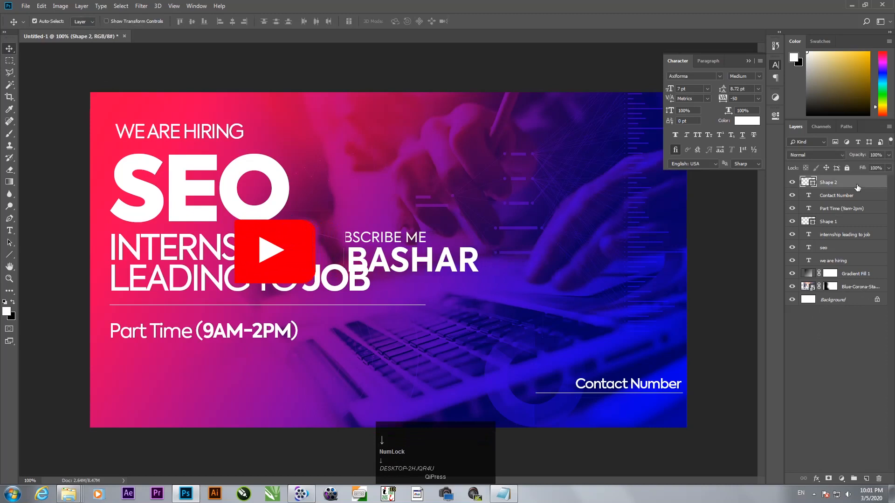
left_click(850, 362)
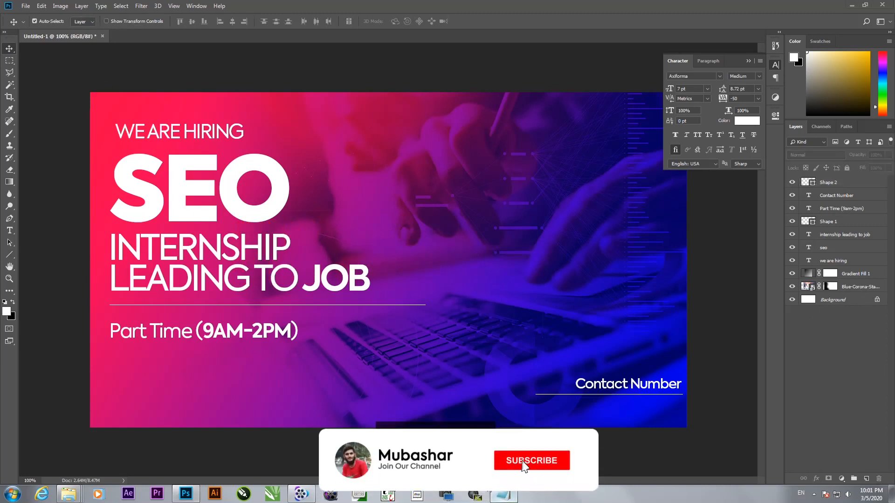
Switch to the SEO text file in Notepad, copy the placeholder phone number, and return to Photoshop
key("alt+Tab")
left_click_drag(186, 252, 145, 252)
right_click(151, 252)
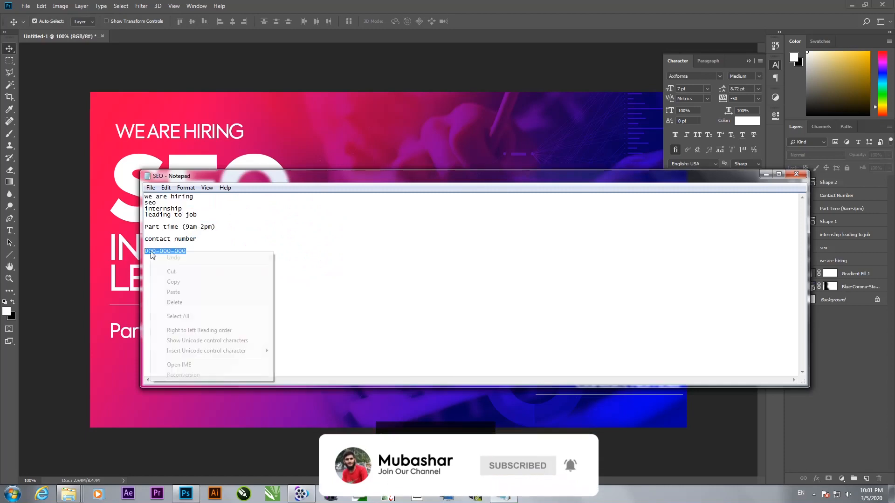
left_click(160, 284)
left_click(765, 177)
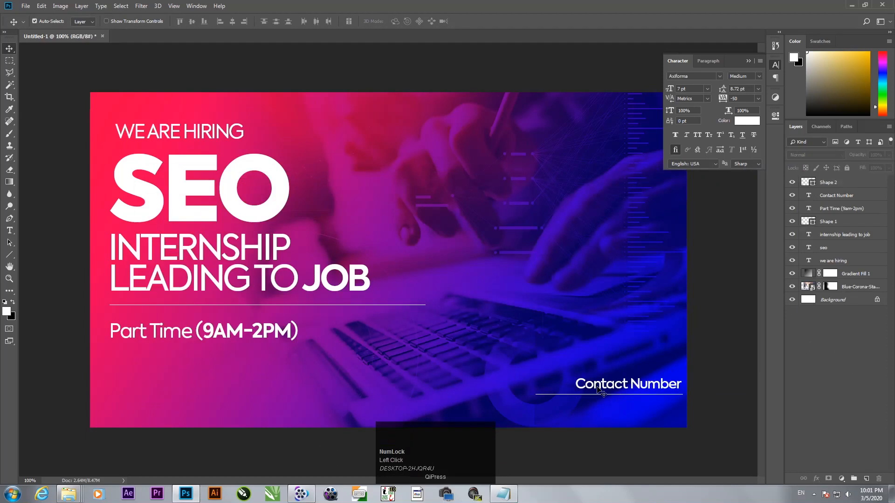
Duplicate the Contact Number text to its left and replace the copy's wording with the copied phone number
key("alt")
left_click_drag(600, 388, 428, 383)
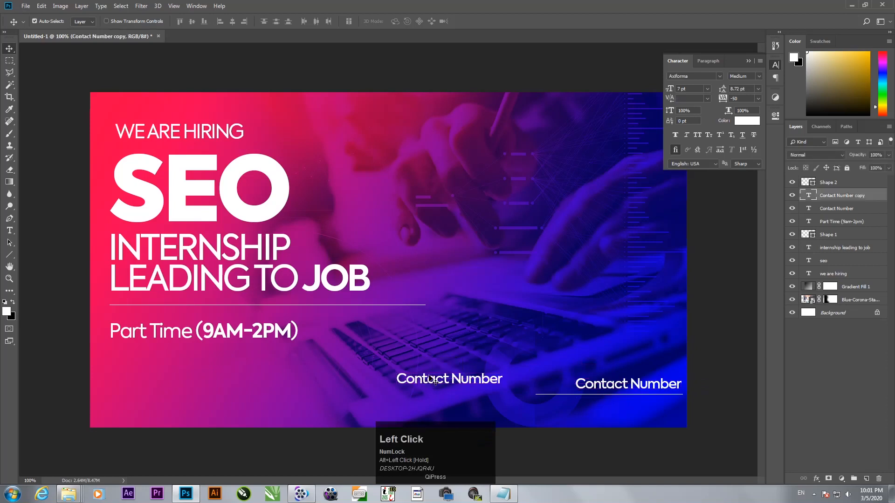
key("t")
left_click_drag(503, 379, 435, 384)
key("Delete")
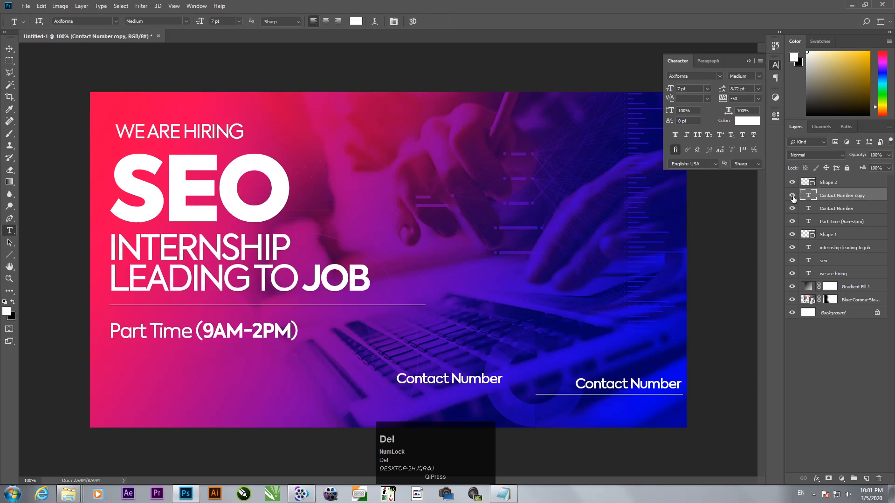
double_click(808, 195)
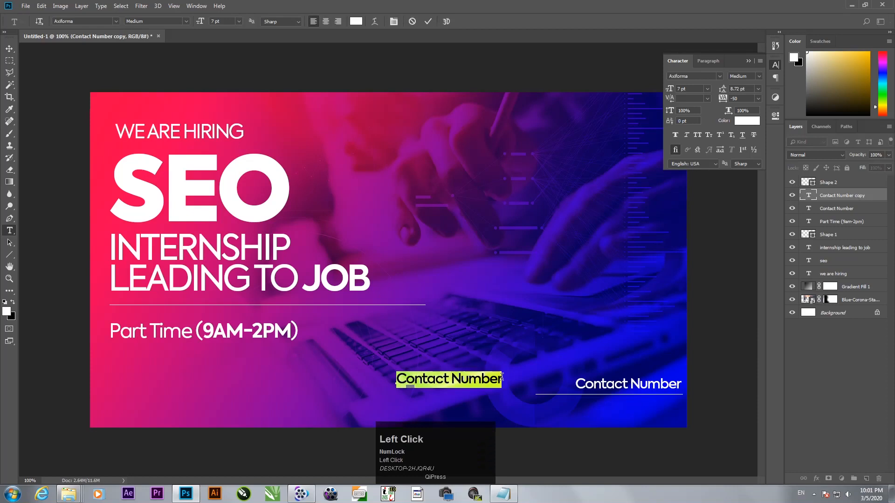
key("ctrl+v")
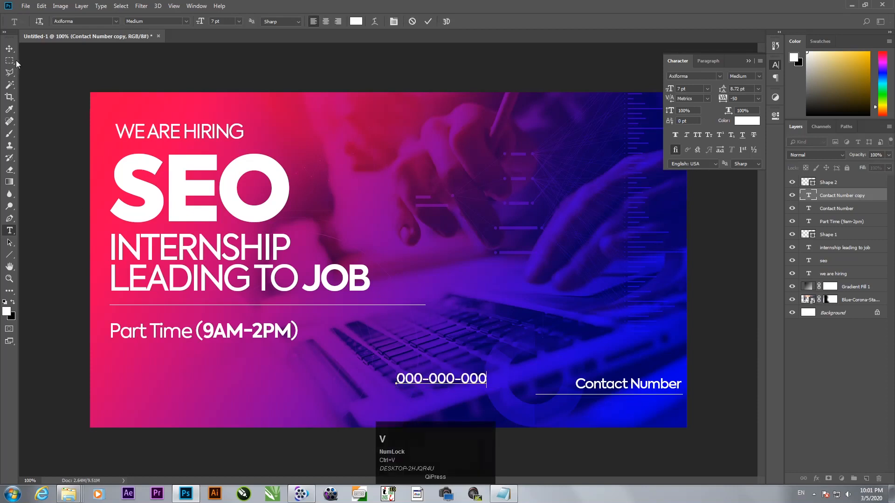
Place the phone number text beneath the short line, aligned with the right end of the Contact Number text
left_click(10, 49)
left_click_drag(450, 387, 647, 412)
left_click(455, 380)
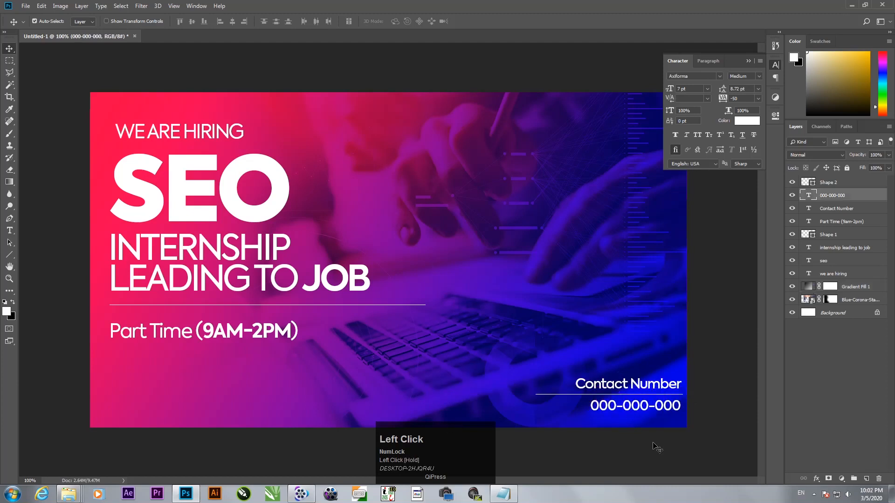
Nudge the phone number text slightly down, away from the short line above it, and deselect it
key("Down")
key("Down")
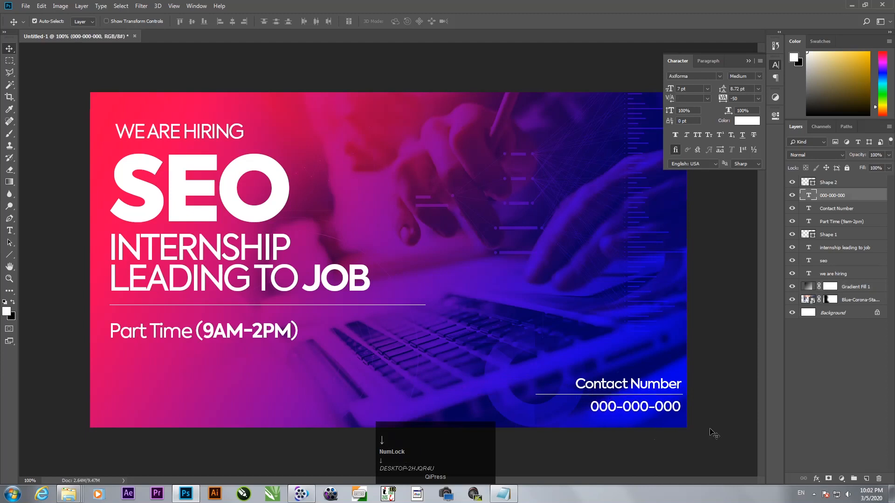
left_click(829, 398)
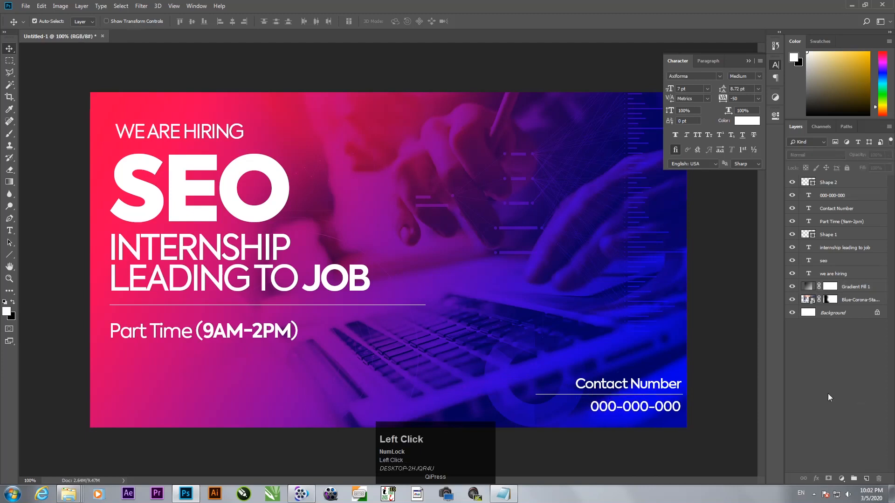
Nudge the large SEO heading down a few pixels, closer to the INTERNSHIP LEADING TO JOB text
left_click(183, 204)
key("Down")
key("Down")
key("Down")
key("Down")
key("Down")
key("Down")
key("Down")
key("Down")
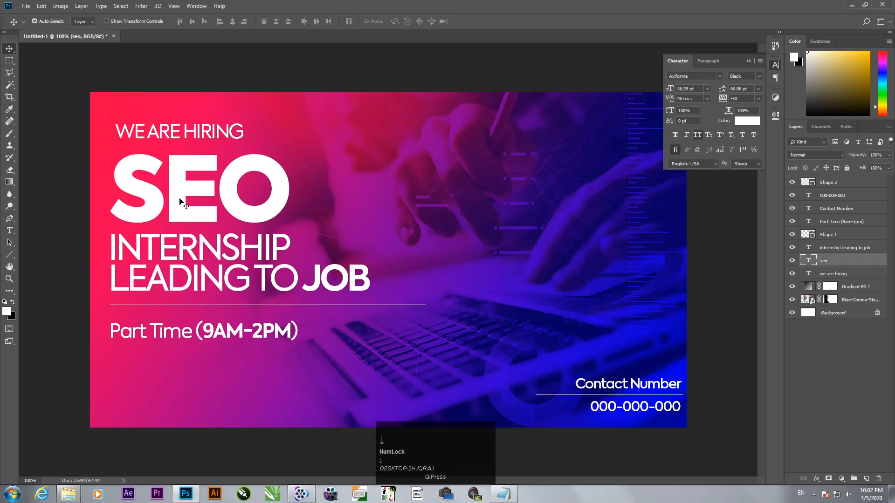
Nudge the WE ARE HIRING text down a few pixels, closer to the SEO heading
left_click(179, 136)
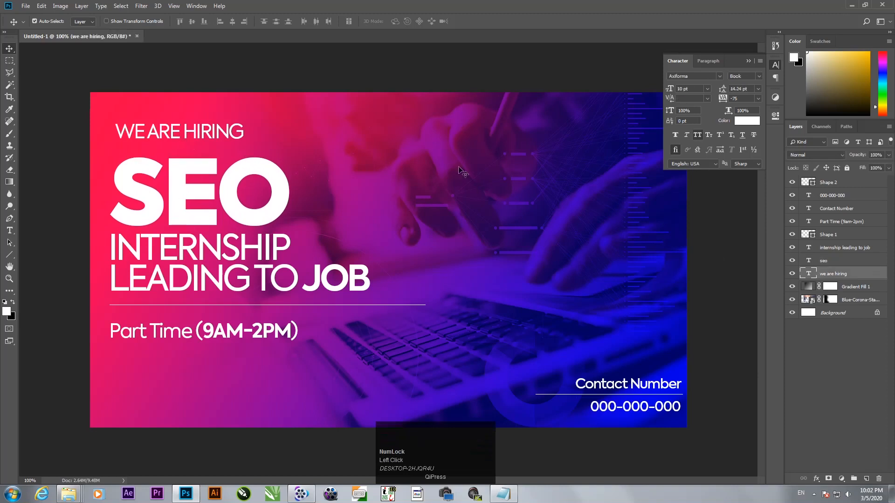
left_click(158, 131)
right_click(159, 132)
left_click(172, 136)
key("Down")
key("Down")
key("Down")
key("Down")
key("Down")
key("Down")
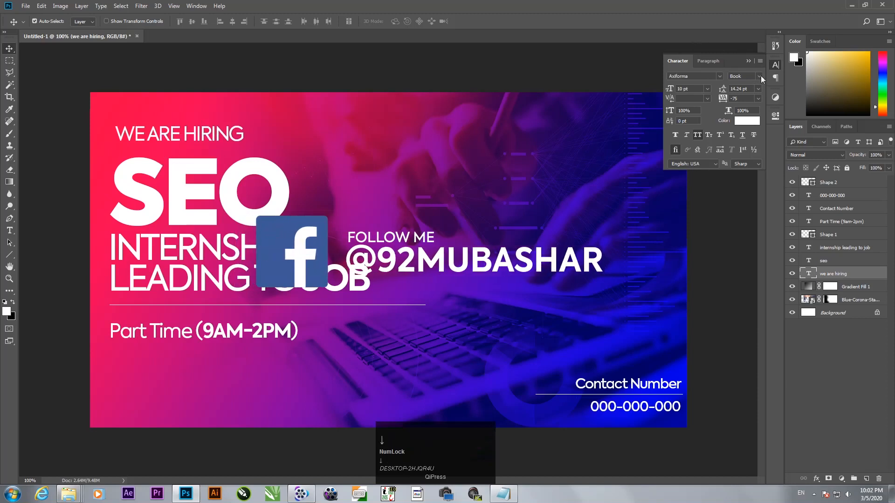
Set the WE ARE HIRING text's font style to Light
left_click(761, 75)
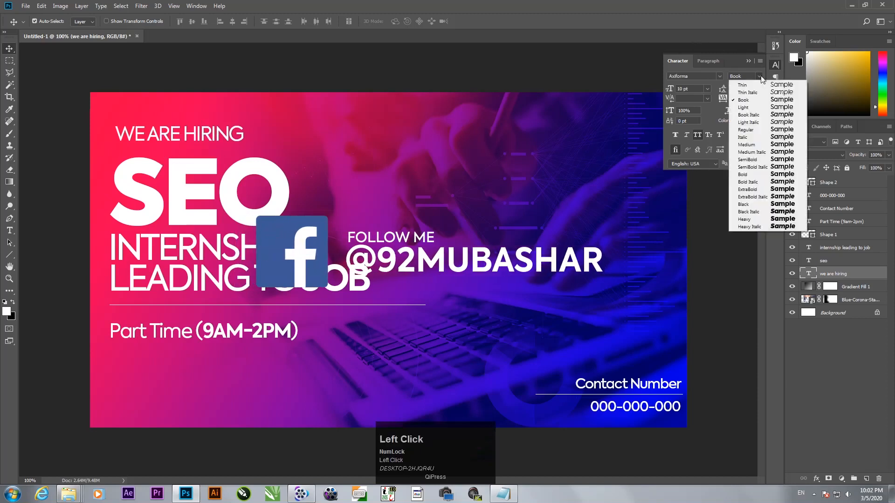
left_click(751, 107)
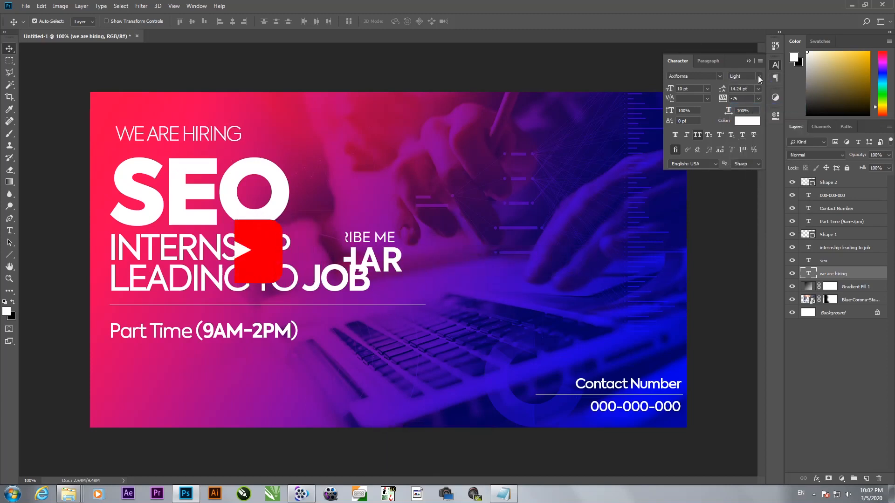
left_click(830, 344)
Select all layers from we are hiring to Part Time, including Shape 1, enlarge them together, and reposition the block along the banner's left side
left_click(836, 275)
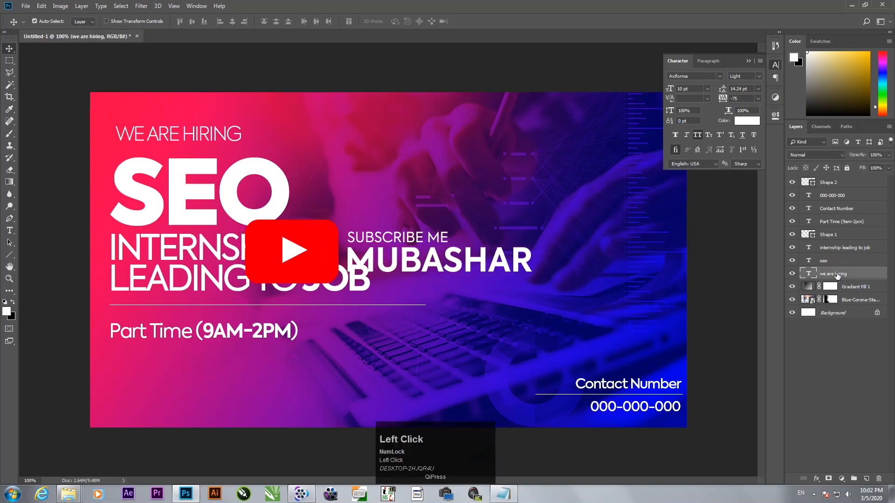
left_click(848, 223, "shift")
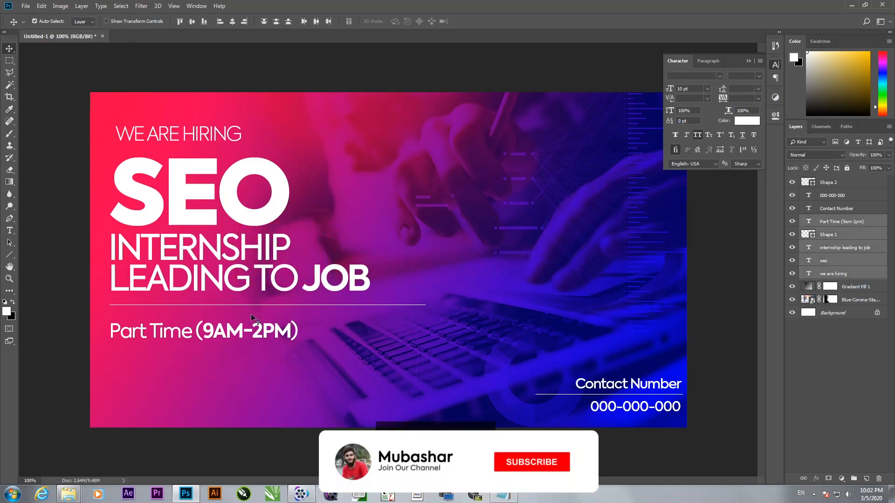
left_click_drag(192, 247, 196, 266)
key("ctrl")
key("ctrl+t")
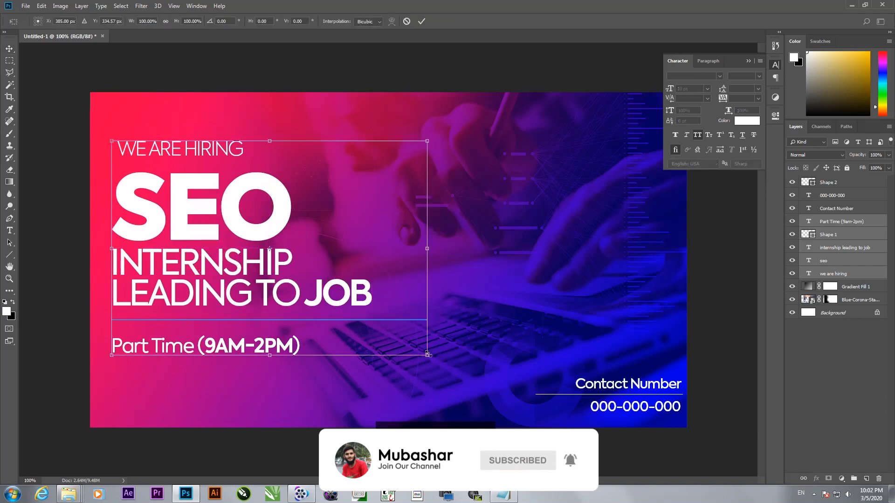
left_click_drag(429, 358, 449, 373)
mouse_move(235, 297)
left_mouse_down()
mouse_move(254, 301)
mouse_move(243, 297)
left_mouse_up()
key("Return")
Nudge the enlarged WE ARE HIRING text down closer to the SEO heading, deselect it, and collapse the Character settings
right_click(212, 140)
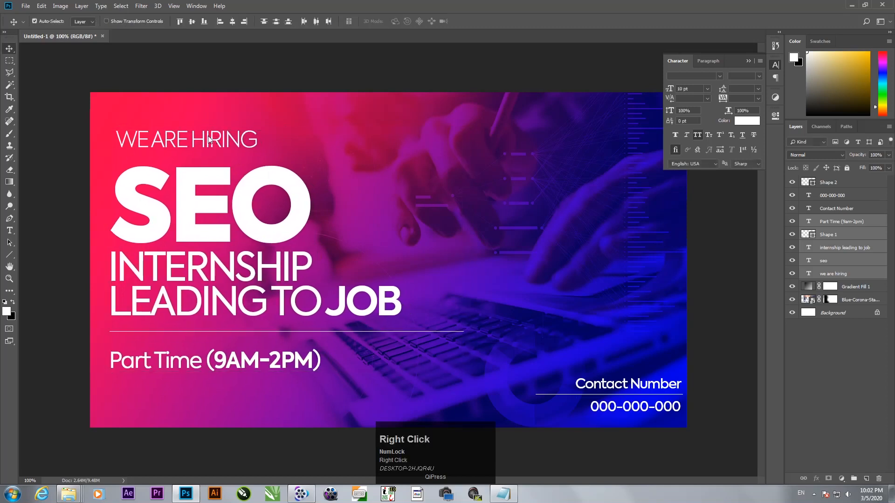
left_click(220, 145)
key("Down")
key("Down")
key("Down")
key("Down")
key("Down")
key("Down")
key("Down")
key("Down")
key("Down")
key("Down")
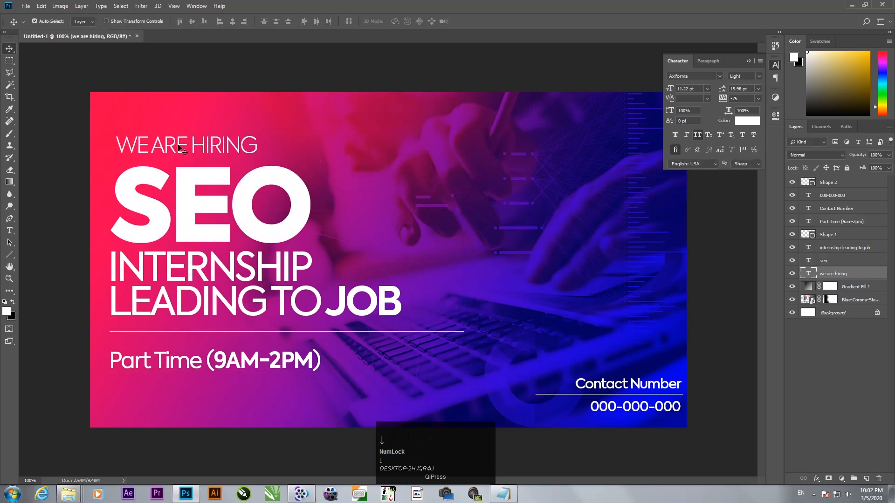
left_click(846, 341)
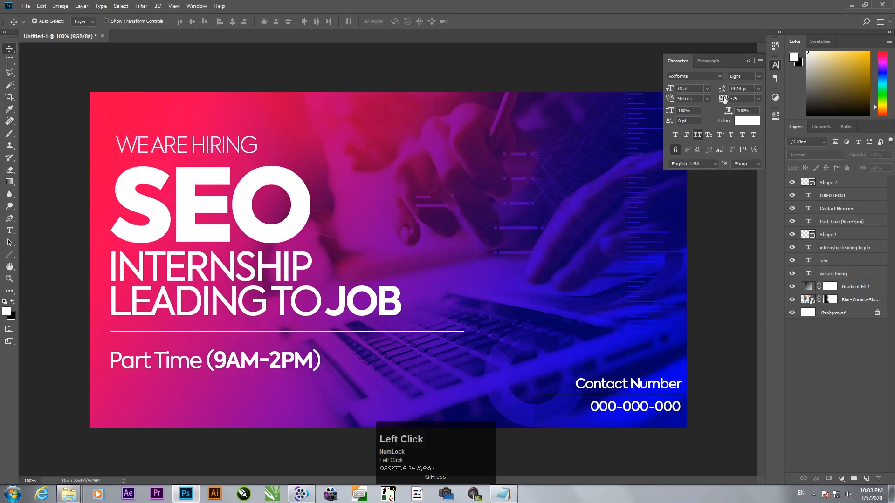
left_click(749, 61)
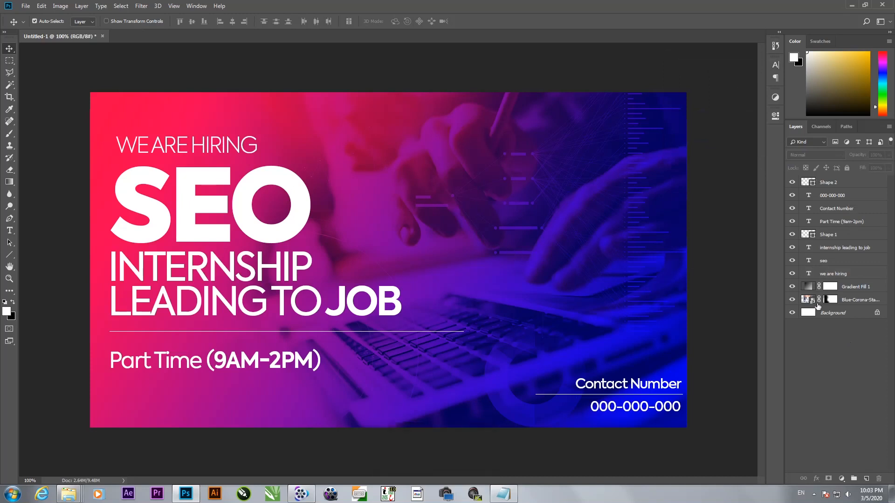
Lower the Gradient Fill 1 layer's opacity to 88%
left_click(875, 289)
left_click(889, 155)
mouse_move(884, 168)
left_mouse_down()
mouse_move(877, 170)
mouse_move(885, 170)
left_mouse_up()
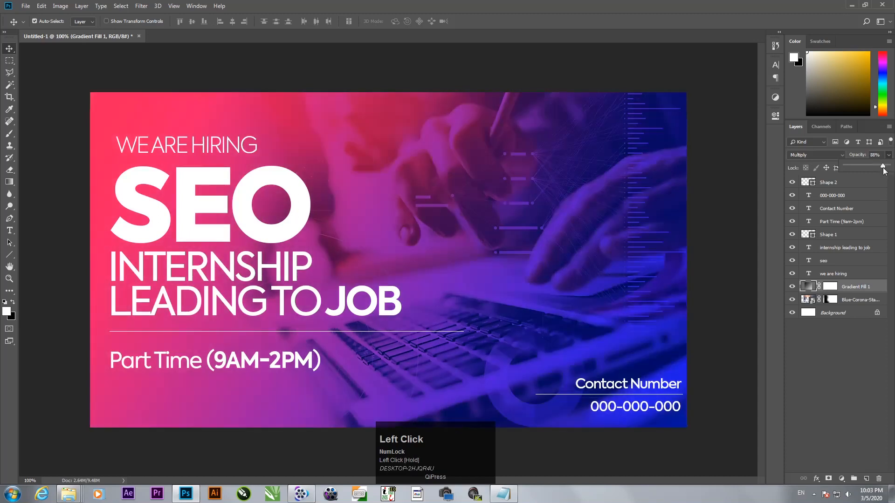
left_click(816, 350)
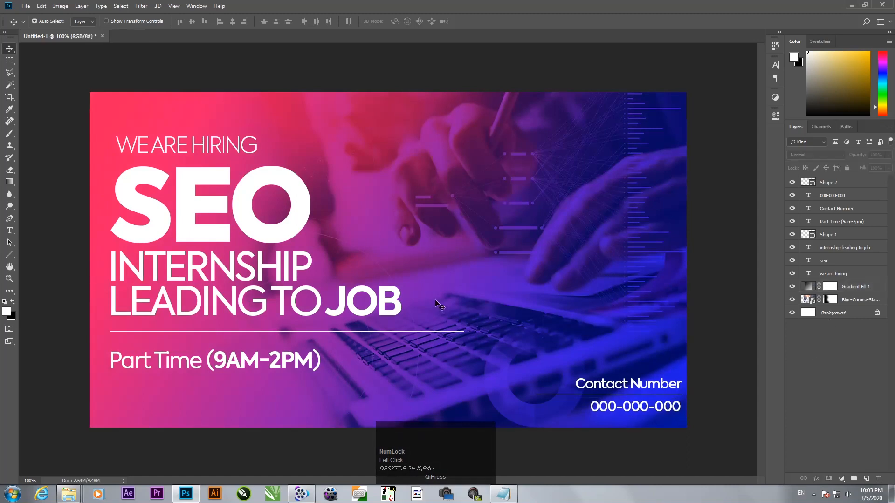
key("ctrl")
key("ctrl+shift+alt+s")
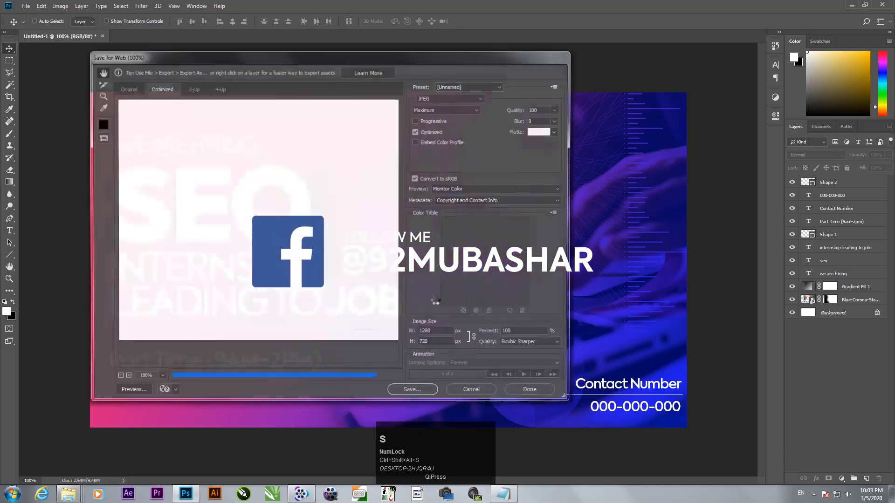
left_click(473, 392)
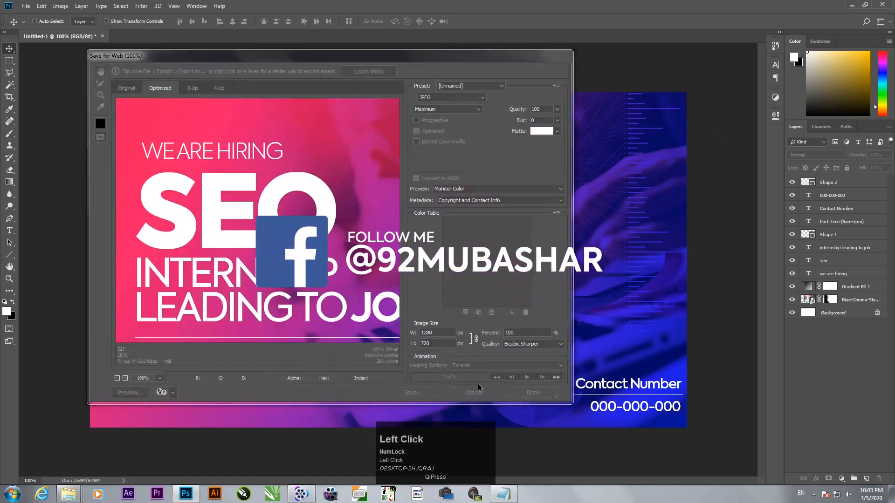
Use Save for Web to try to export the design as a JPEG to the Desktop with the file name "banner\"
left_click(25, 6)
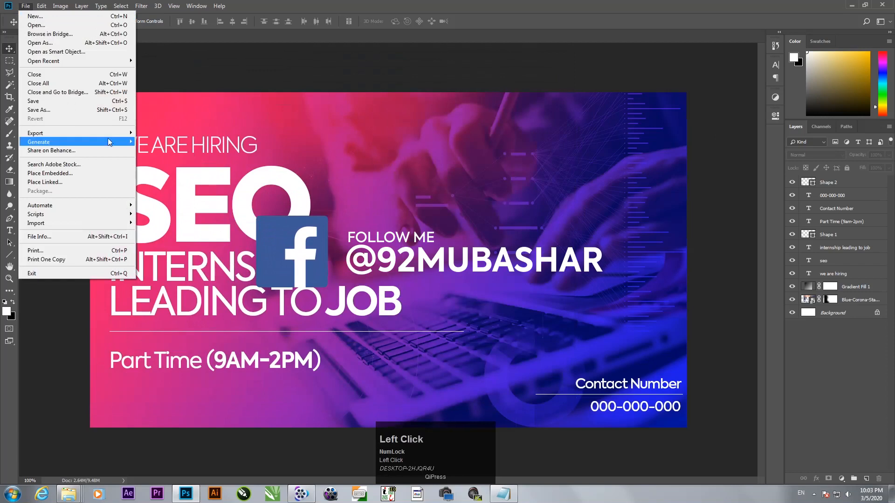
mouse_move(133, 134)
left_click(172, 170)
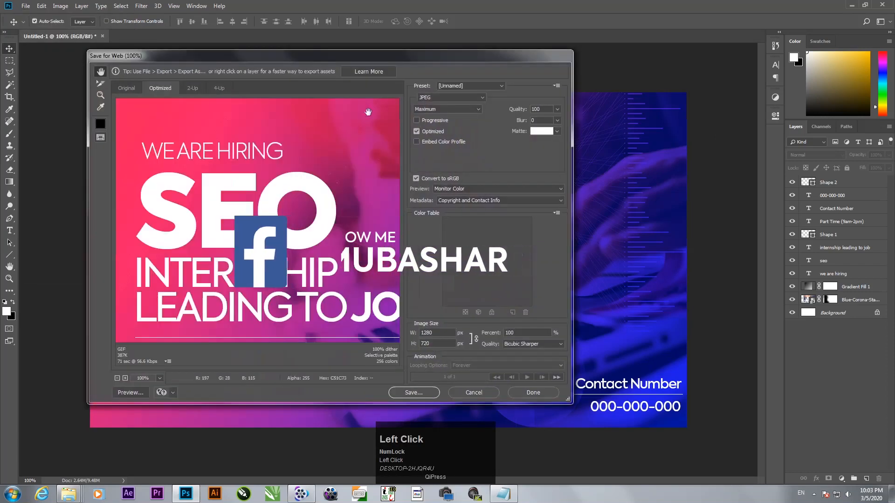
left_click_drag(402, 59, 479, 49)
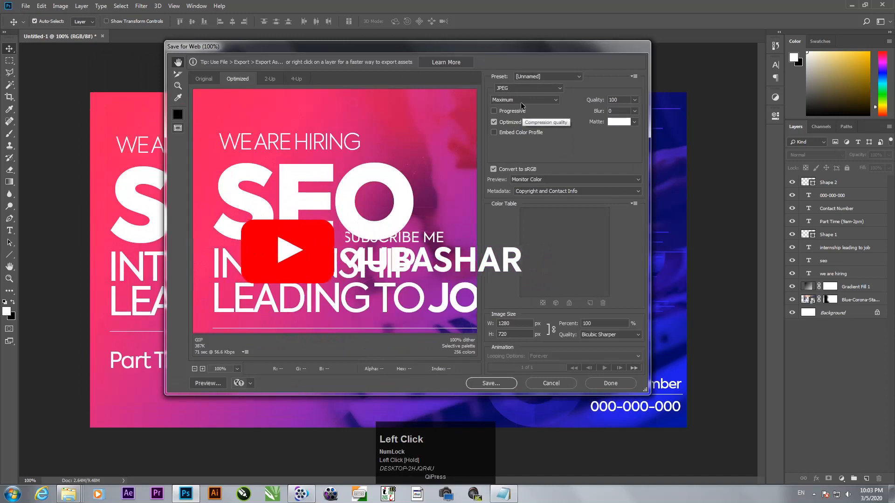
left_click(502, 385)
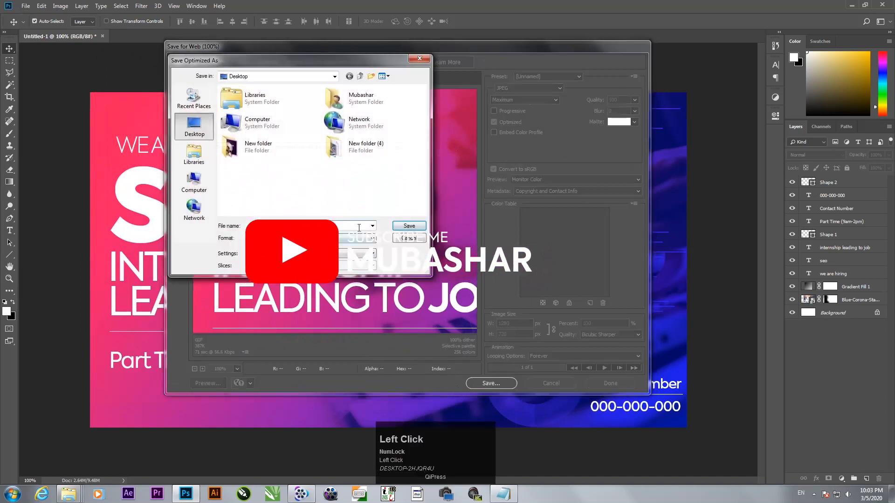
left_click_drag(298, 227, 132, 239)
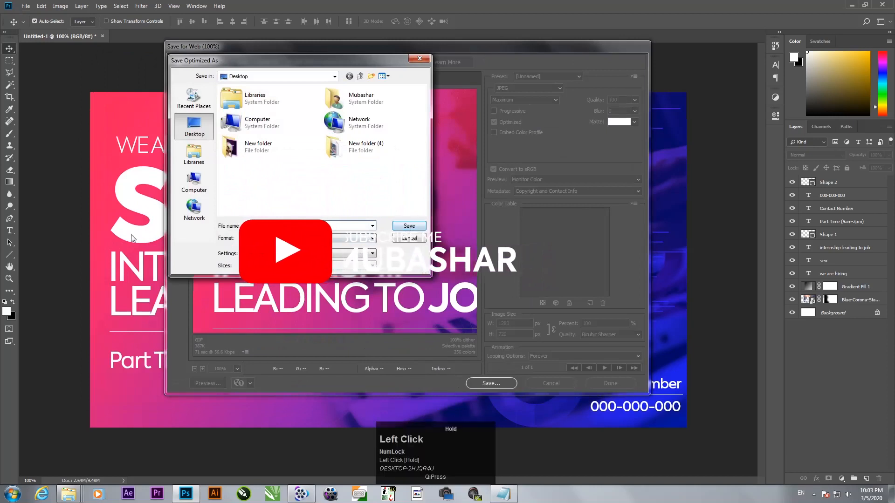
type("bann")
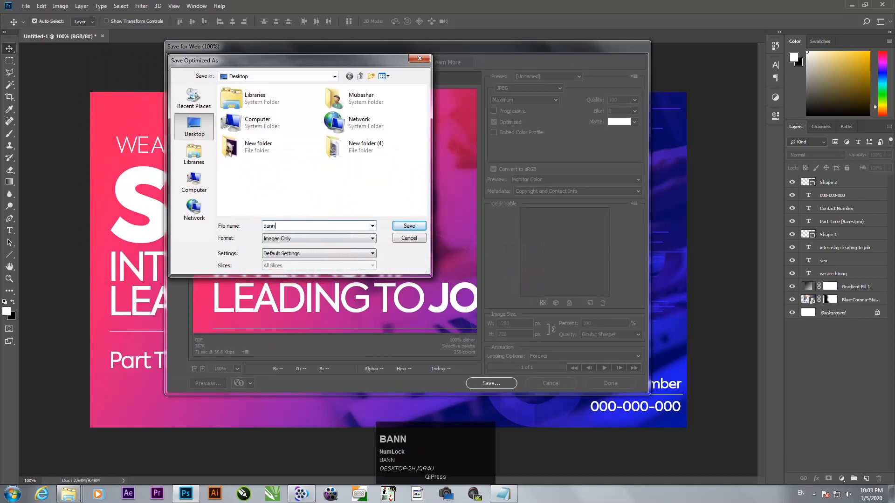
type("er\\")
key("Return")
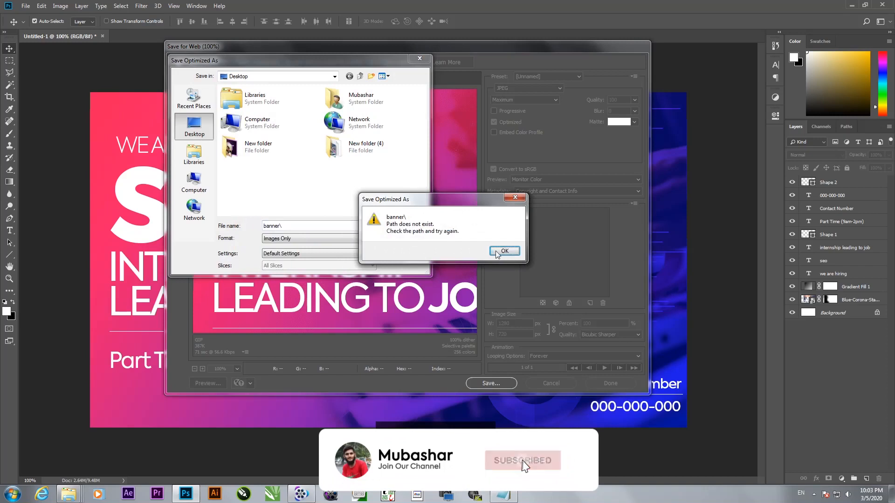
Correct the export's file name to "banner" and save the image to the Desktop
left_click(498, 252)
left_click(295, 226)
key("BackSpace")
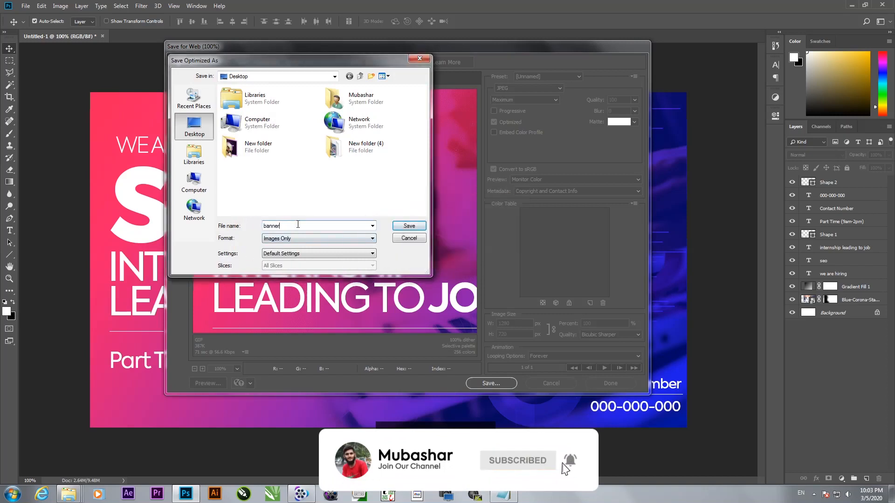
key("Return")
Switch to the desktop and open the exported banner image in Windows Photo Viewer to check it
left_click(186, 494)
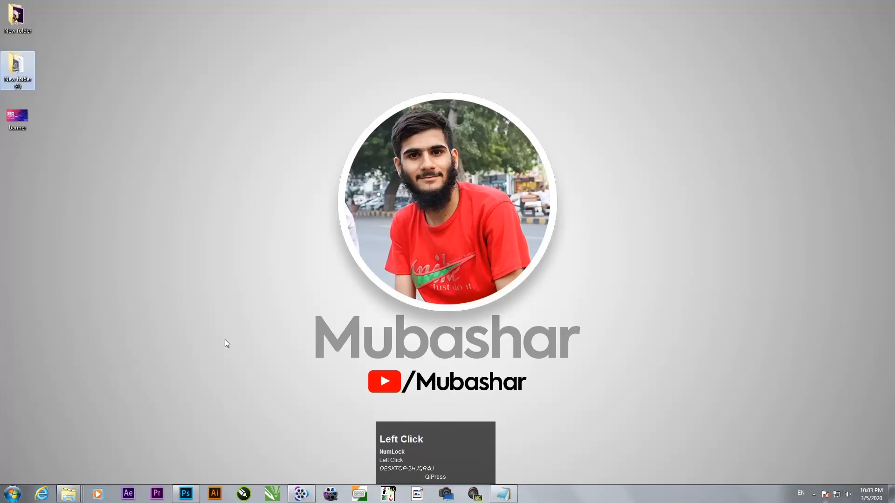
double_click(18, 116)
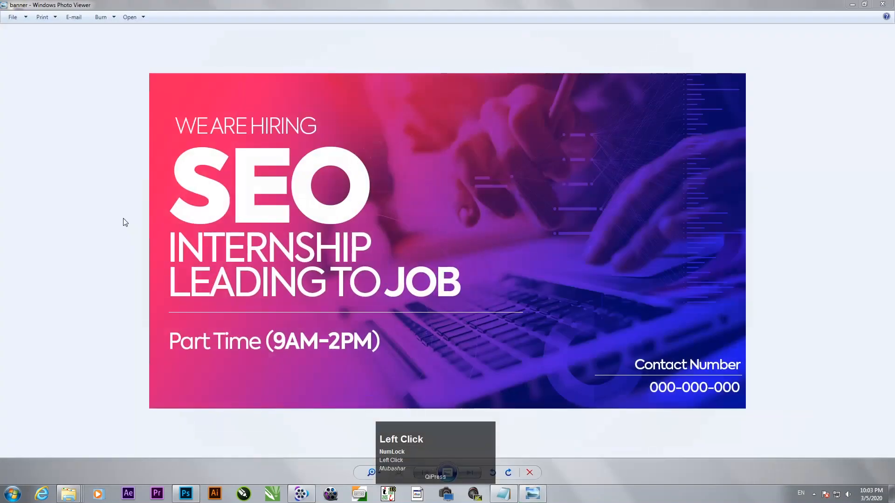